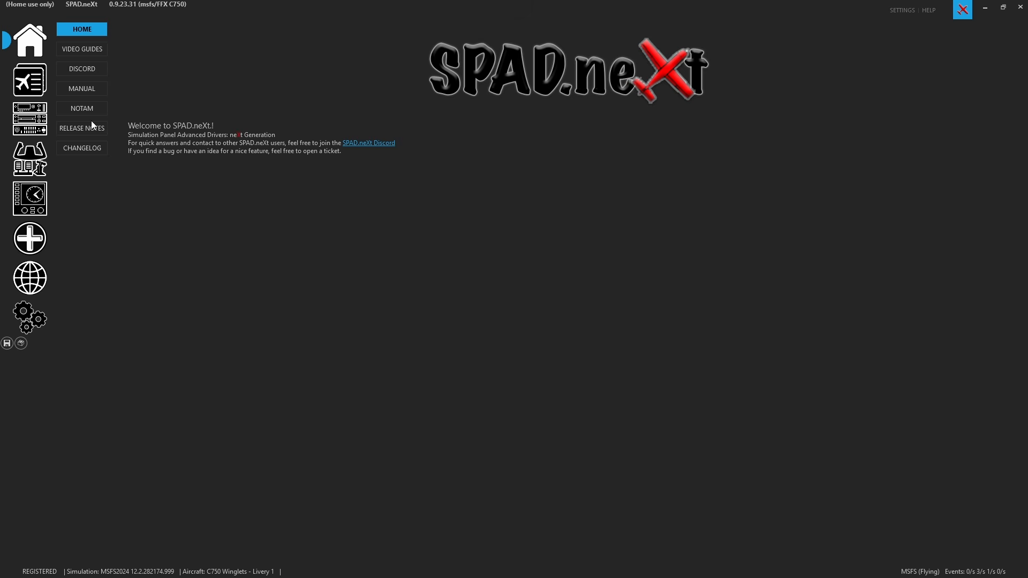
Open the WinWing device settings.
{"action": "left_click", "coordinate": [32, 320]}
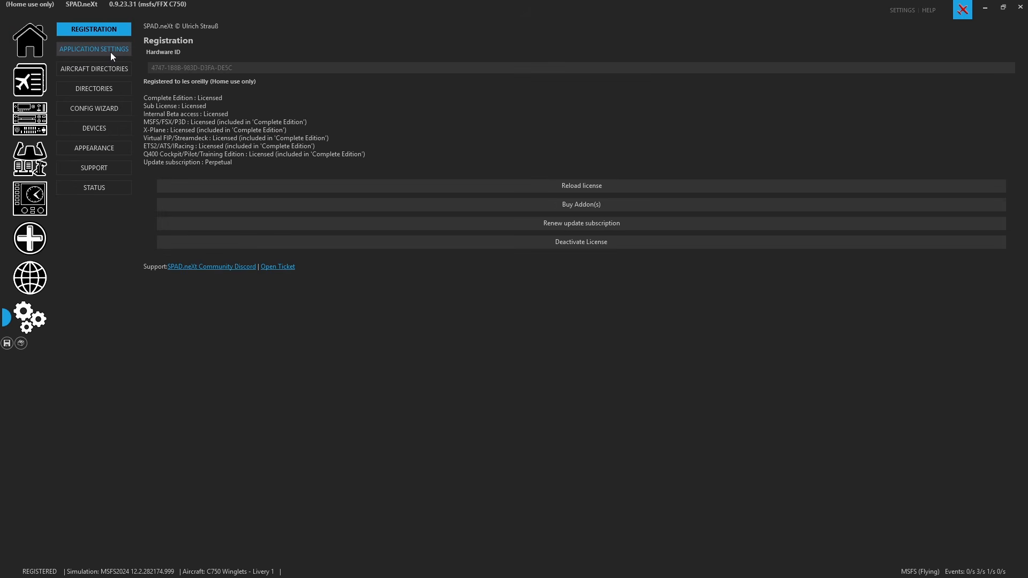
{"action": "left_click", "coordinate": [115, 130]}
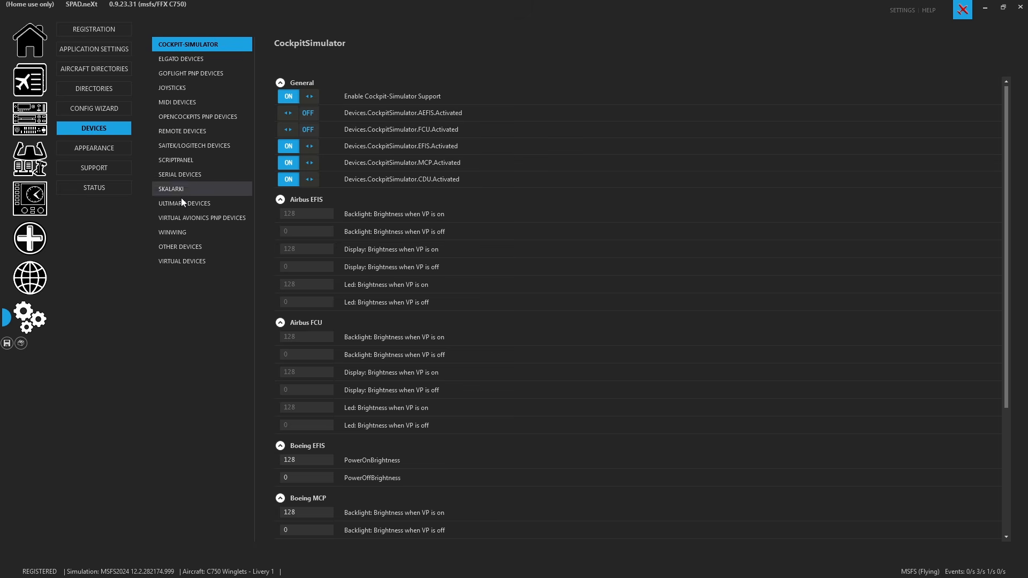
{"action": "left_click", "coordinate": [195, 235]}
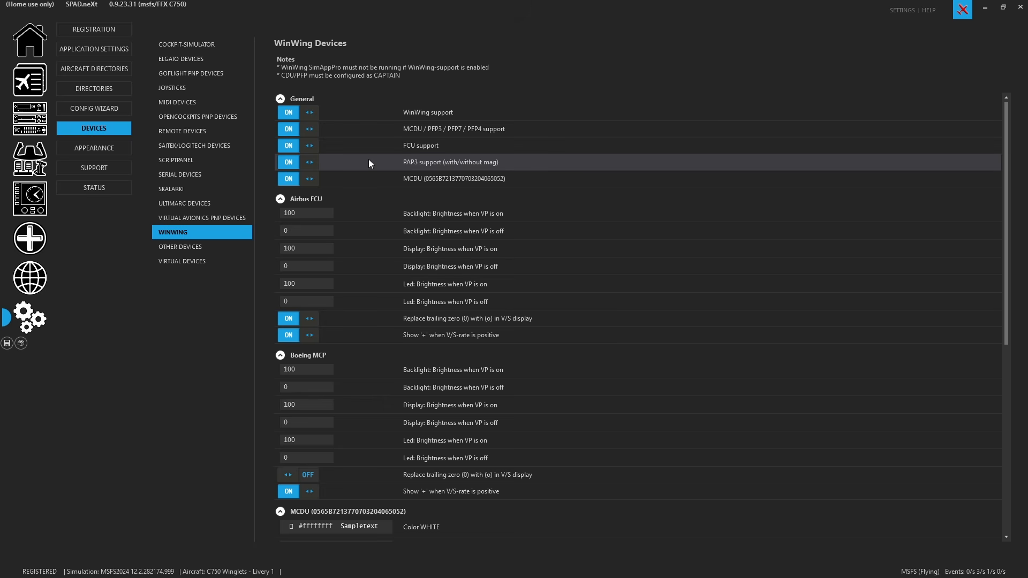
Switch WinWing PAP3 support off and back on, acknowledging the restart warnings.
{"action": "left_click", "coordinate": [315, 164]}
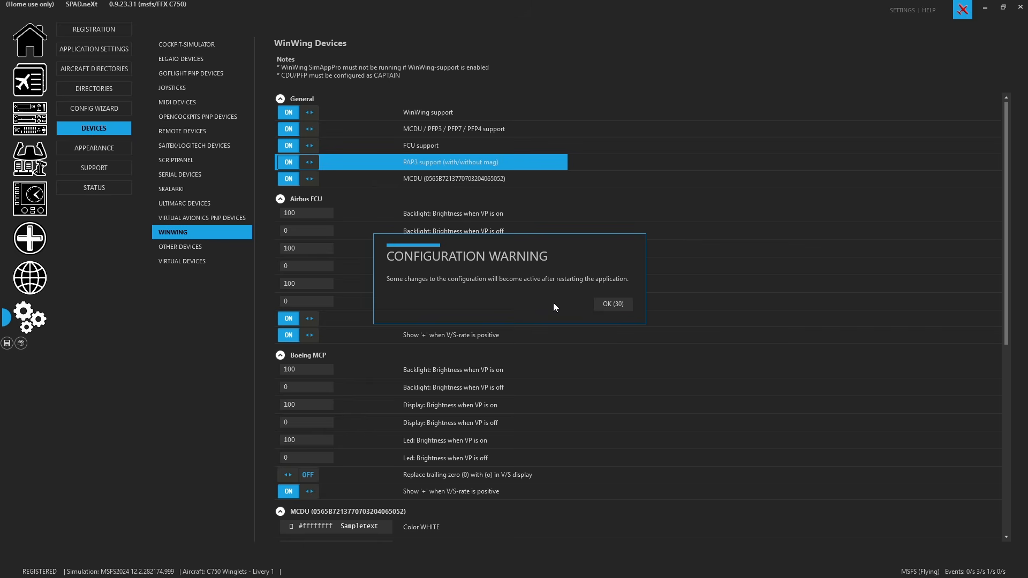
{"action": "left_click", "coordinate": [616, 304]}
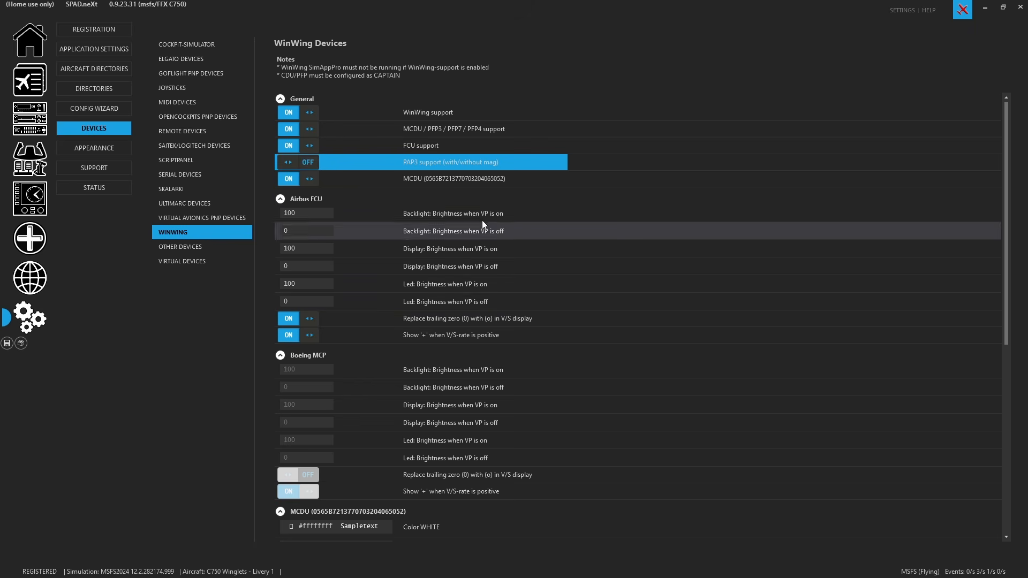
{"action": "left_click", "coordinate": [306, 163]}
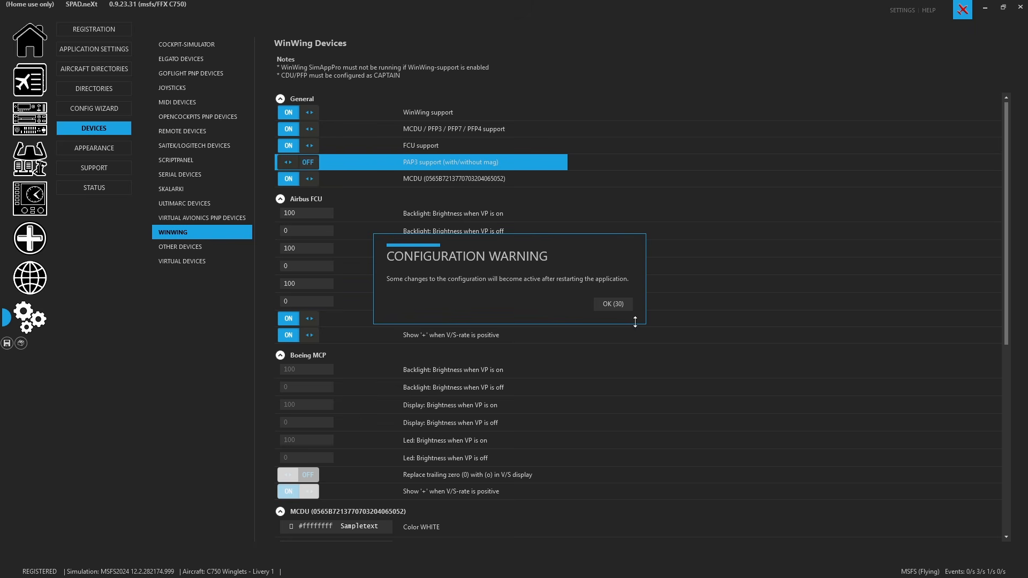
{"action": "left_click", "coordinate": [616, 304]}
{"action": "left_click", "coordinate": [290, 164]}
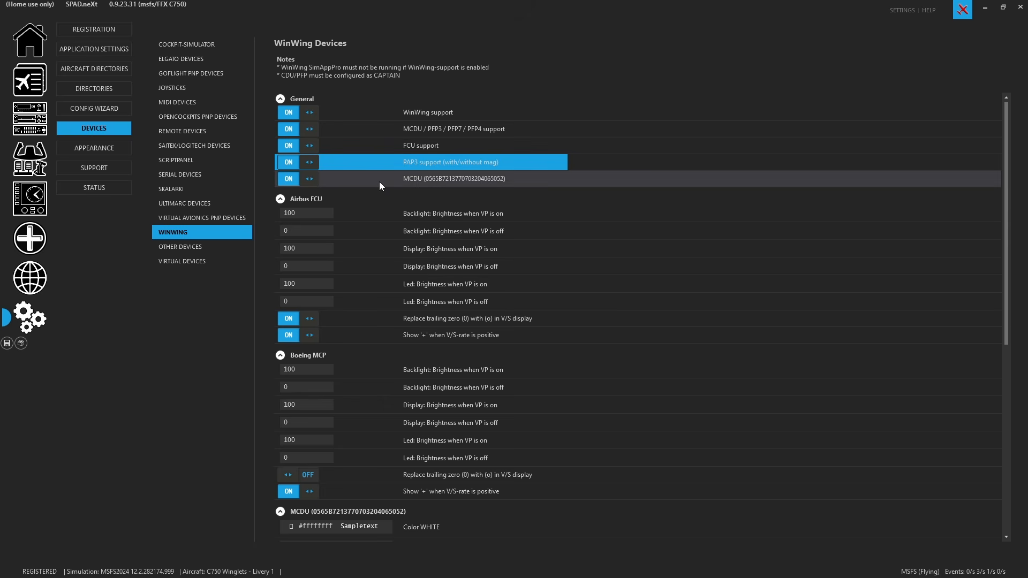
Review the WinWing Airbus FCU, Boeing MCP and MCDU settings, including the colours, brightness values and the horizontal offset.
{"action": "scroll", "coordinate": [379, 181], "scroll_direction": "down", "scroll_amount": 2}
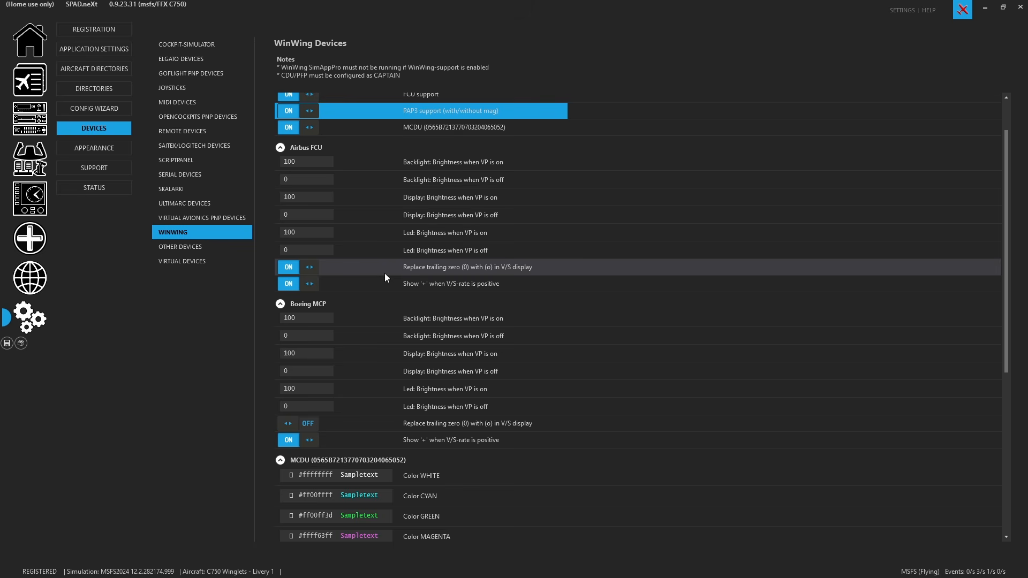
{"action": "scroll", "coordinate": [384, 273], "scroll_direction": "down", "scroll_amount": 4}
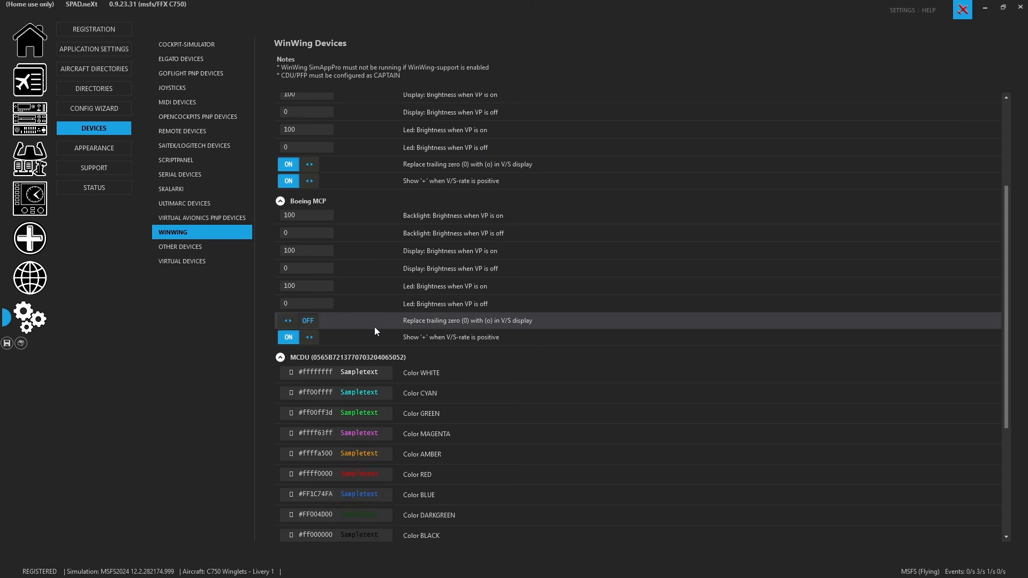
{"action": "scroll", "coordinate": [374, 327], "scroll_direction": "down", "scroll_amount": 2}
{"action": "scroll", "coordinate": [543, 351], "scroll_direction": "down", "scroll_amount": 5}
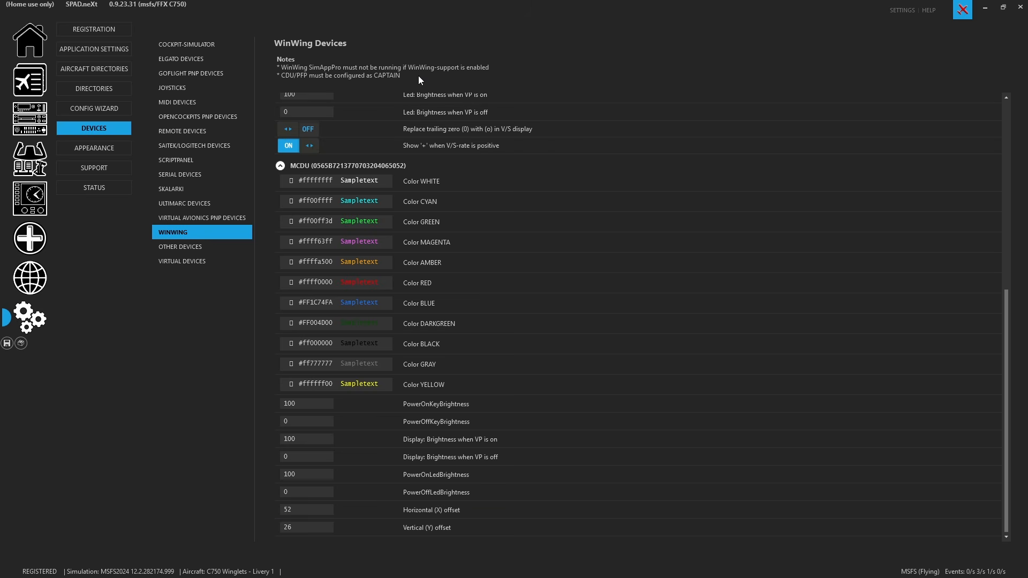
{"action": "left_click", "coordinate": [319, 509]}
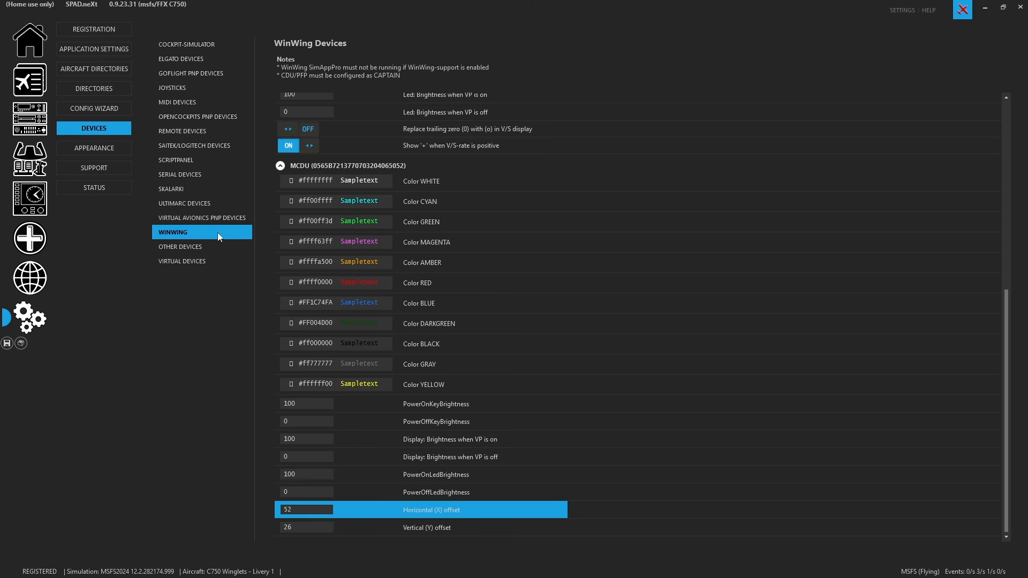
Open the CDU device configuration and check its available pages, staying on the SPAD Menu page.
{"action": "left_click", "coordinate": [32, 120]}
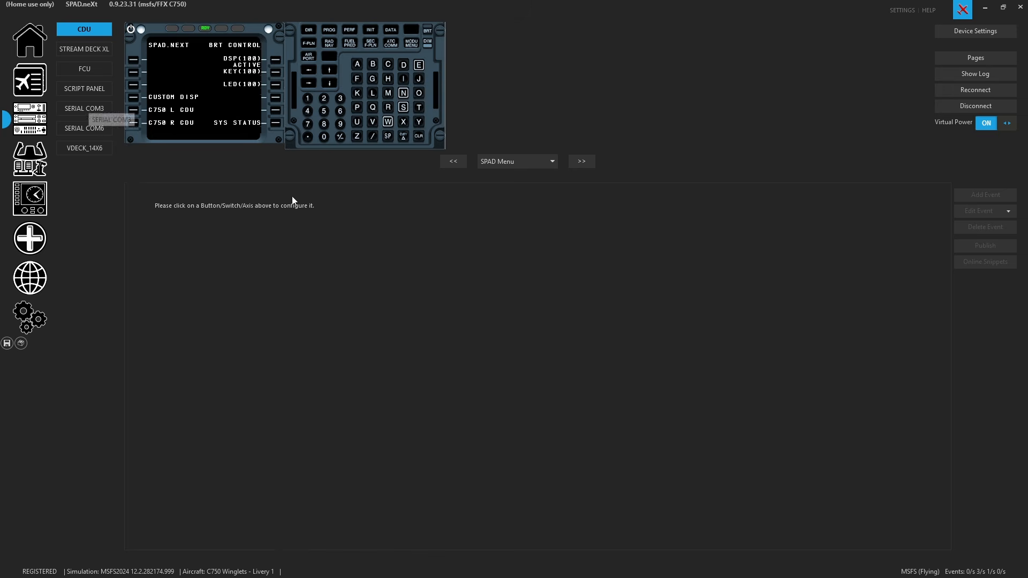
{"action": "left_click", "coordinate": [549, 162]}
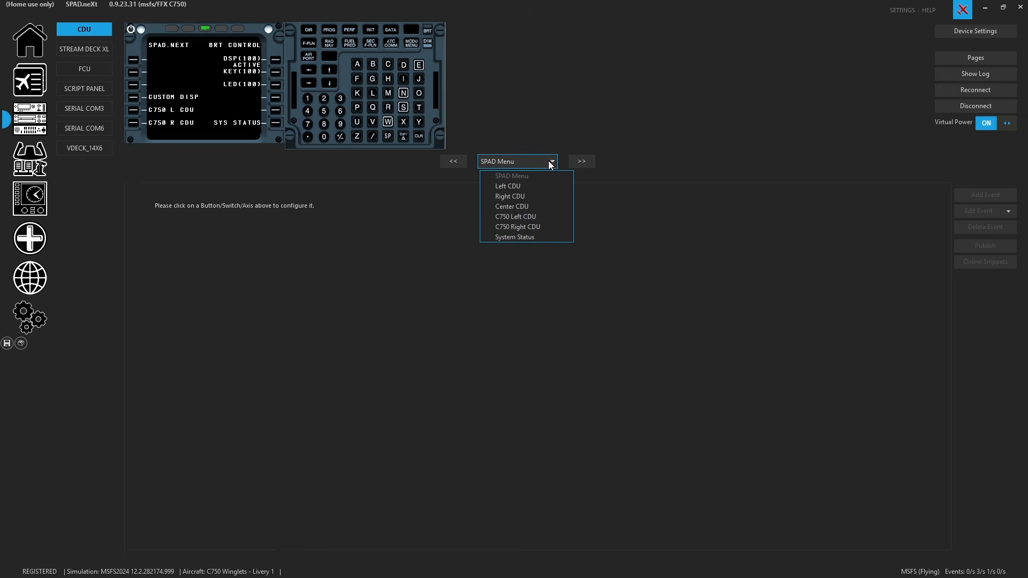
{"action": "left_click", "coordinate": [658, 176]}
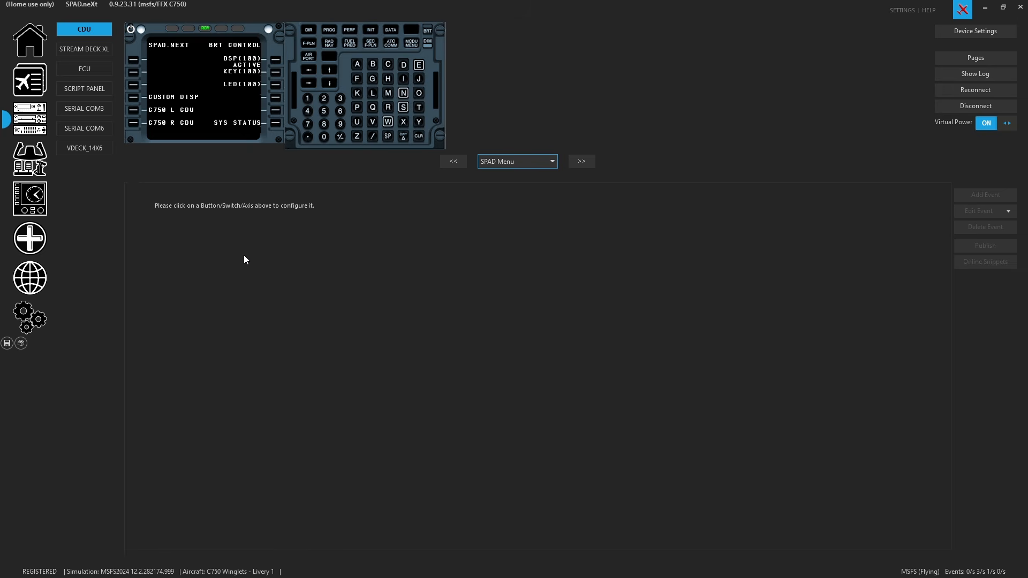
Select the CDU's L6 key, open its online snippets and enlarge the snippet window.
{"action": "left_click", "coordinate": [134, 123]}
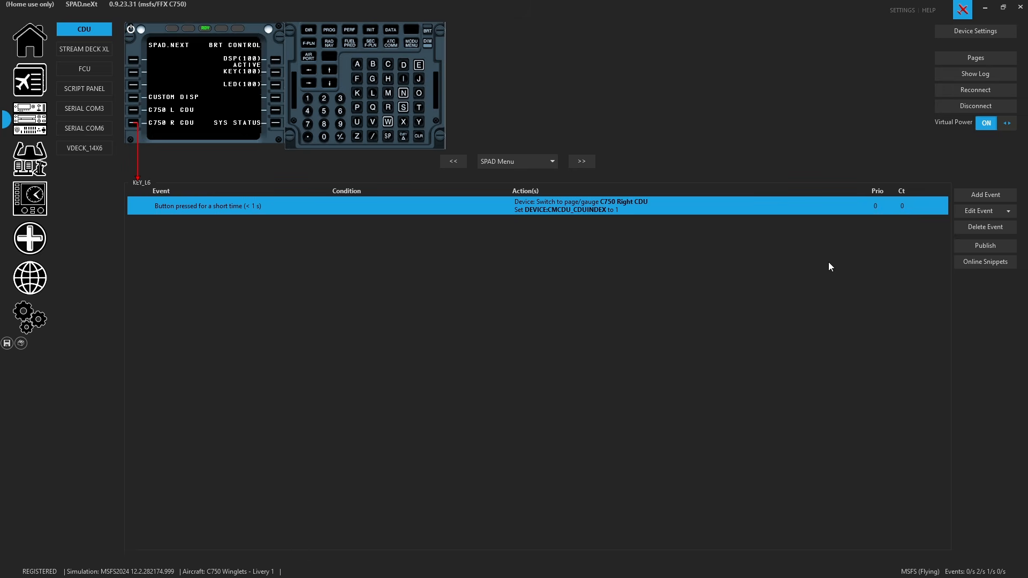
{"action": "left_click", "coordinate": [963, 265]}
{"action": "left_click_drag", "start_coordinate": [690, 221], "coordinate": [487, 54]}
{"action": "left_click_drag", "start_coordinate": [740, 423], "coordinate": [908, 555]}
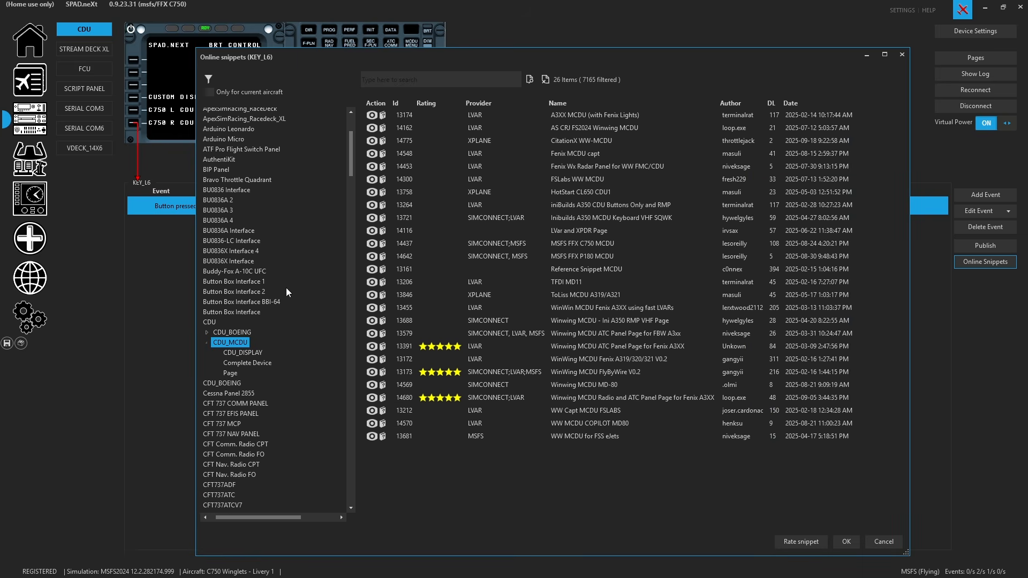
Compare the online snippets listed under CDU_BOEING and CDU_MCDU.
{"action": "left_click", "coordinate": [234, 332]}
{"action": "left_click", "coordinate": [240, 342]}
{"action": "left_click", "coordinate": [246, 332]}
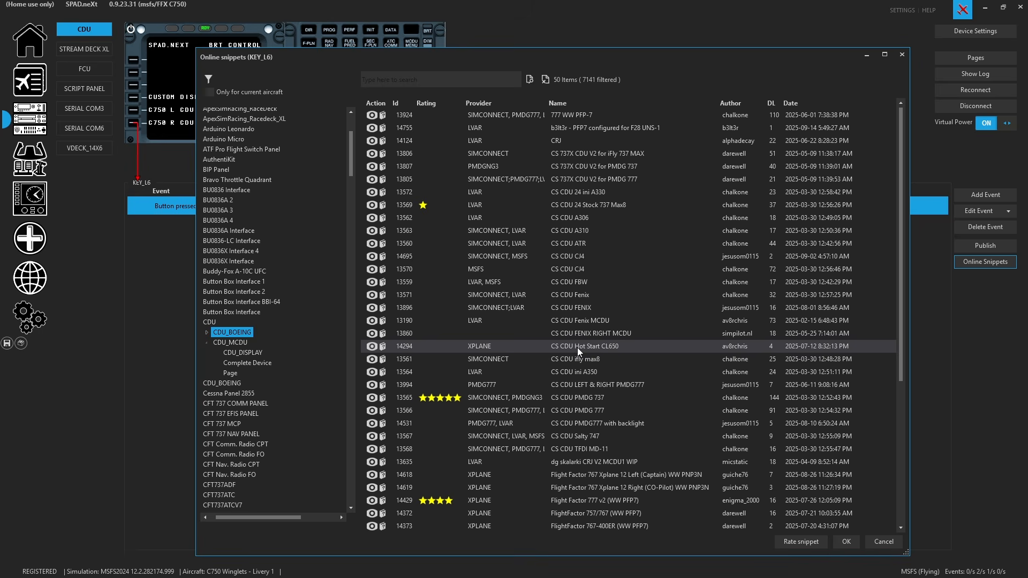
{"action": "left_click", "coordinate": [243, 342]}
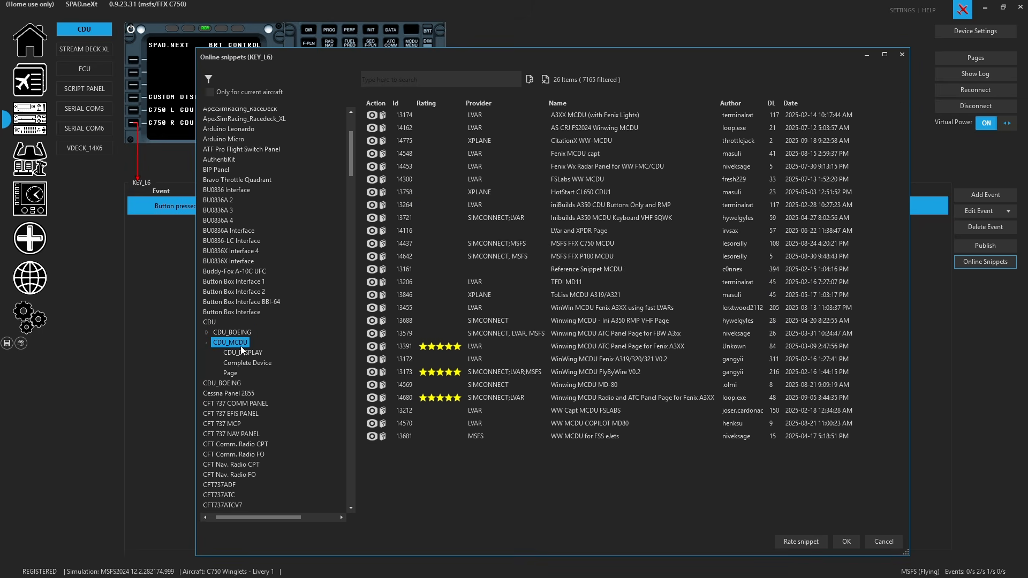
{"action": "left_click", "coordinate": [236, 332]}
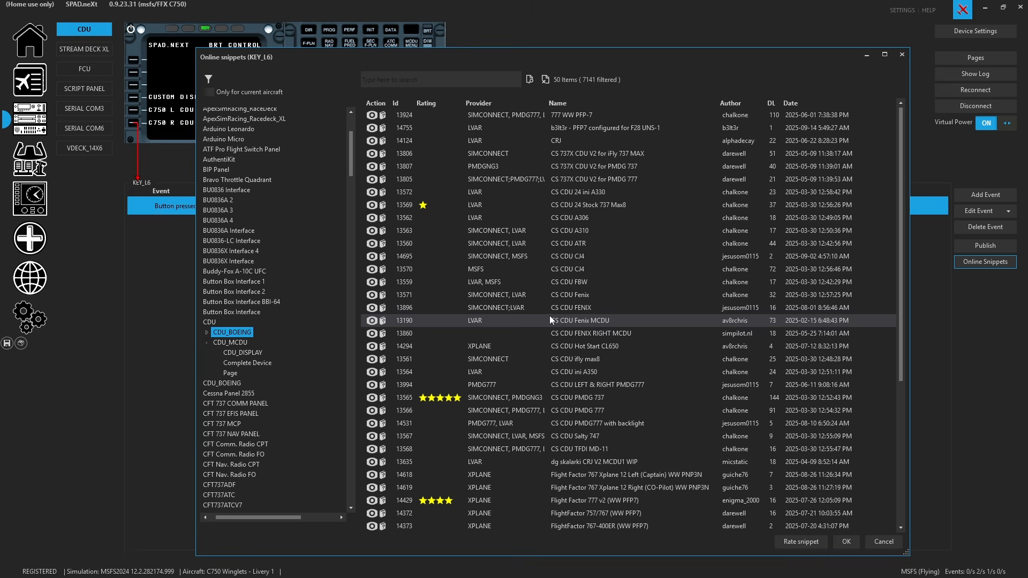
{"action": "left_click", "coordinate": [234, 342]}
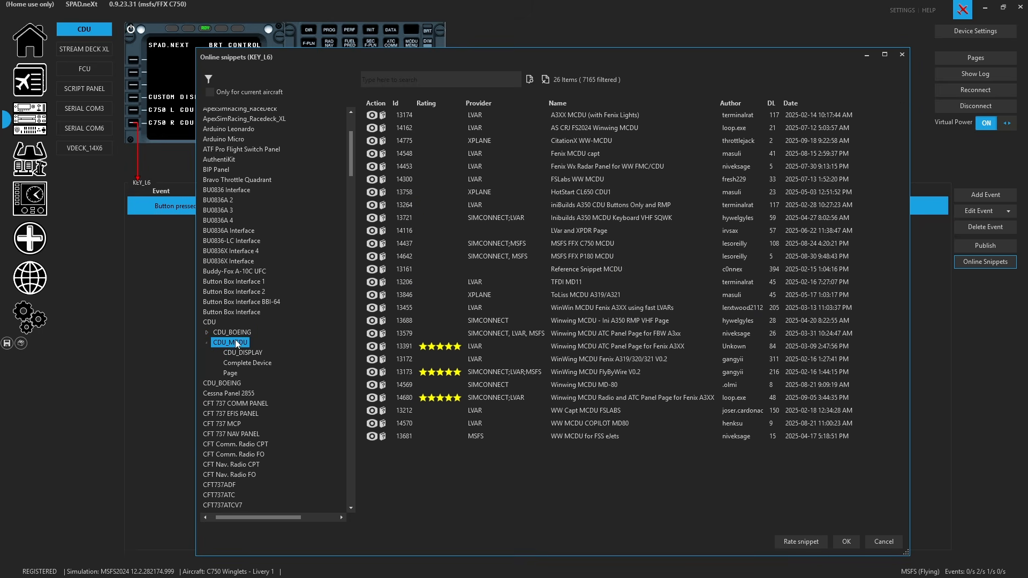
Examine the CDU_MCDU snippet categories CDU_DISPLAY, Page and Complete Device, checking CDU_BOEING once more for comparison.
{"action": "left_click", "coordinate": [246, 353]}
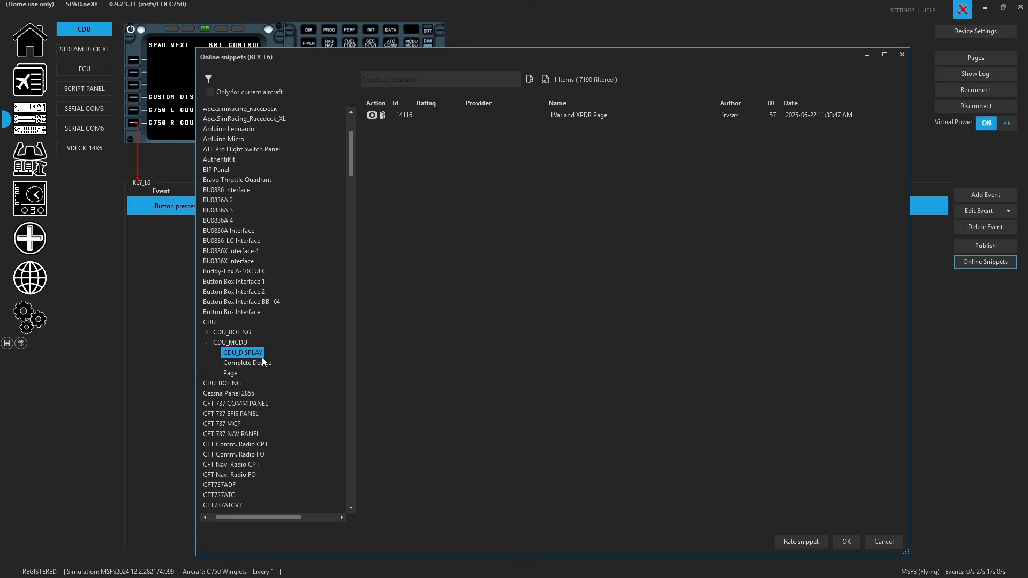
{"action": "left_click", "coordinate": [231, 373]}
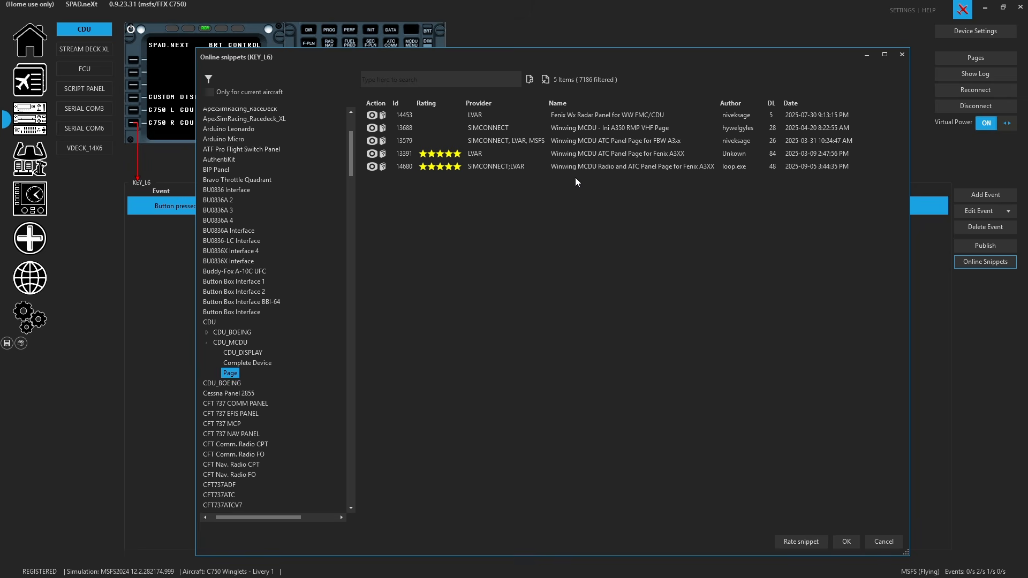
{"action": "left_click", "coordinate": [258, 363]}
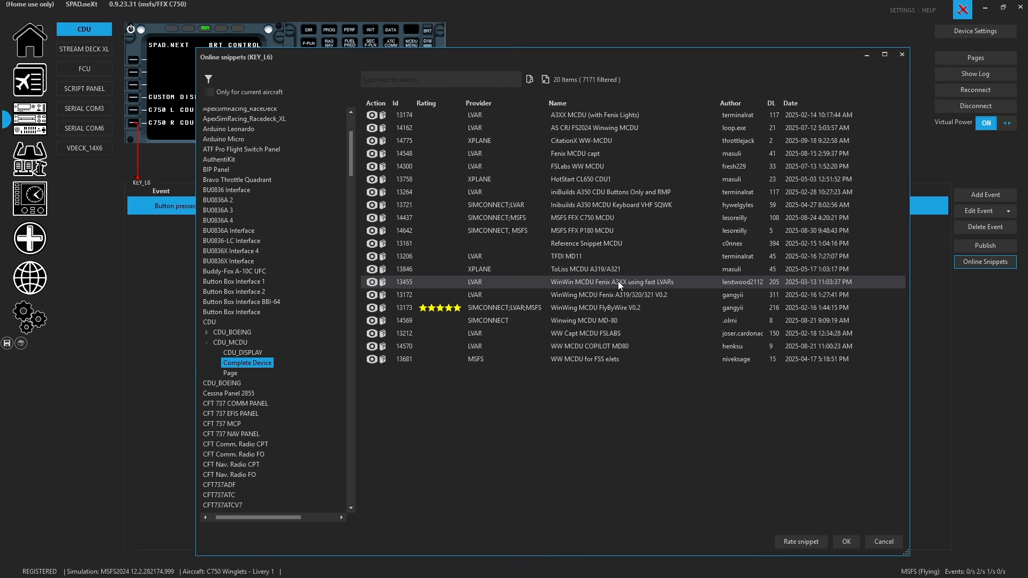
{"action": "left_click", "coordinate": [243, 332]}
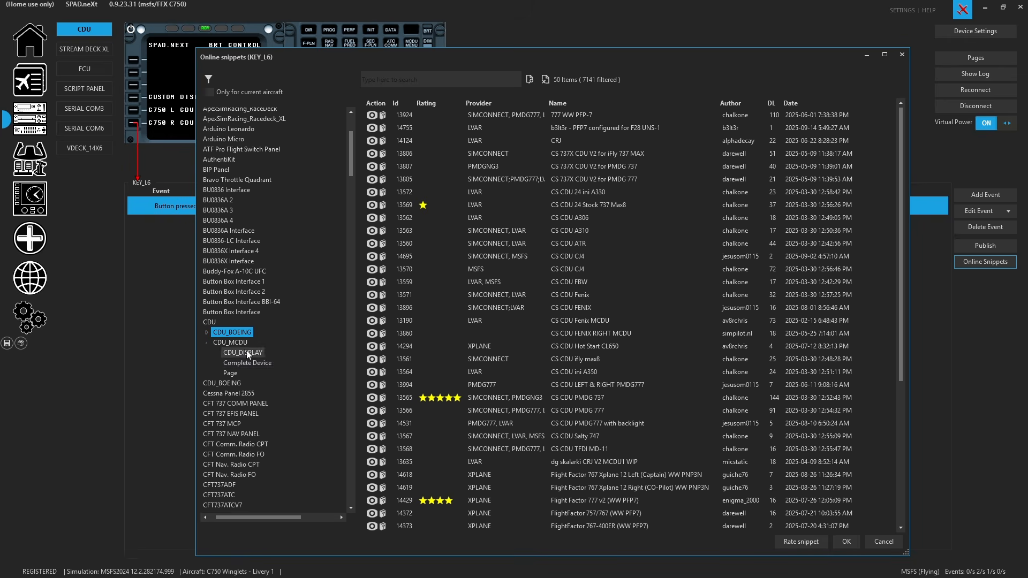
{"action": "left_click", "coordinate": [243, 364]}
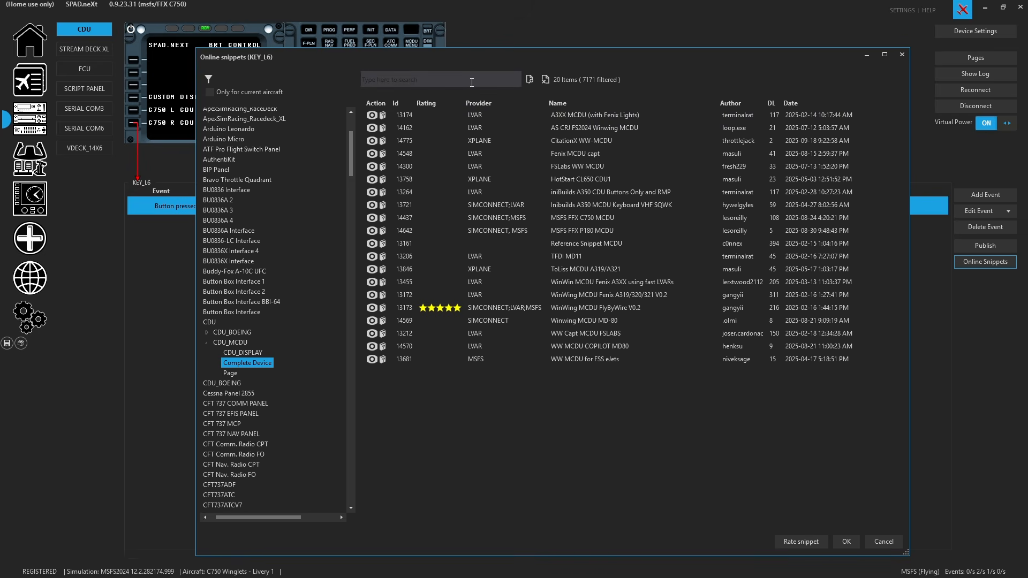
Start importing the complete-device snippet MSFS FFX C750 MCDU, but cancel when asked about replacing the existing events and pages.
{"action": "left_click", "coordinate": [597, 220]}
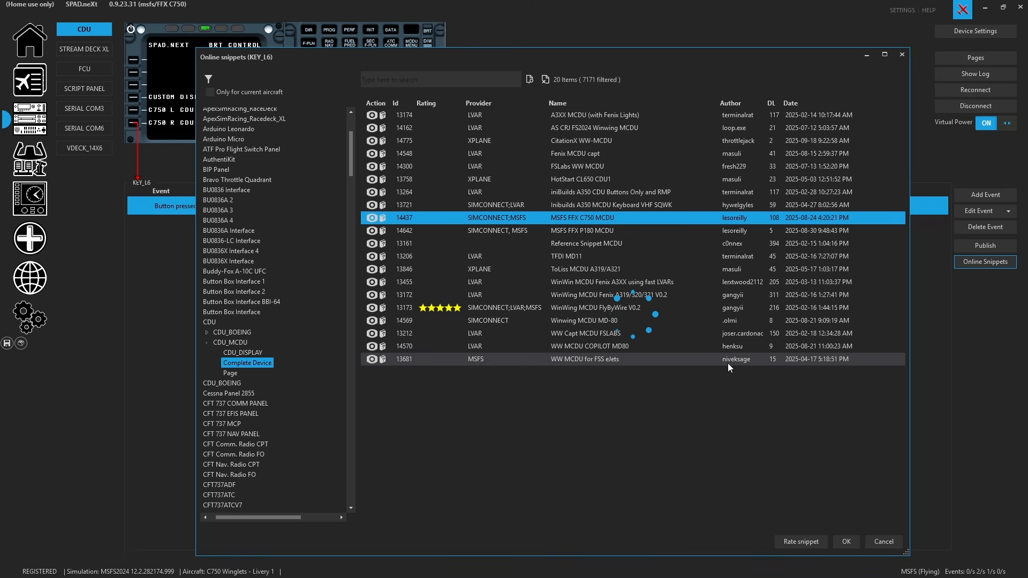
{"action": "left_click", "coordinate": [846, 542]}
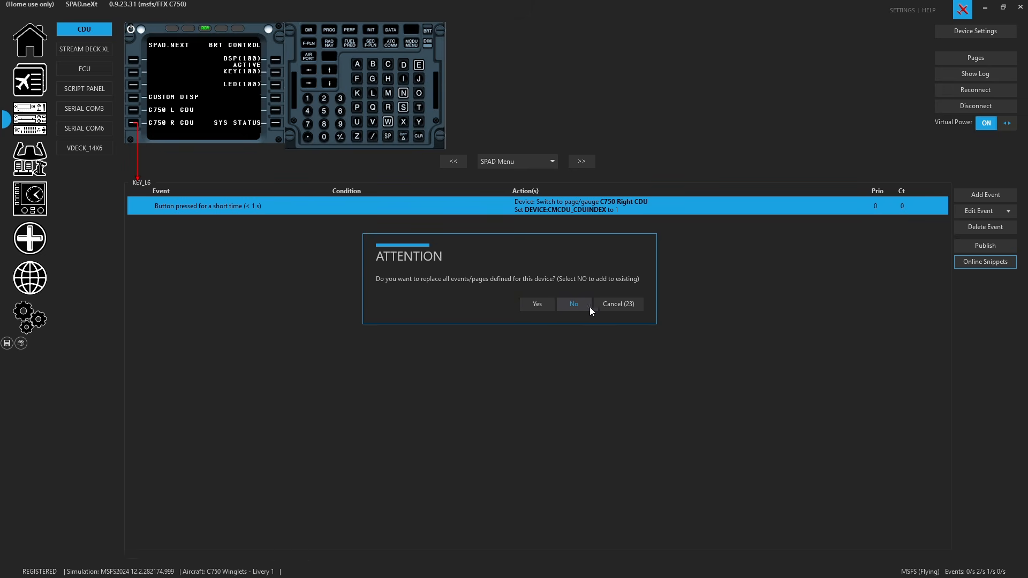
{"action": "left_click", "coordinate": [612, 310]}
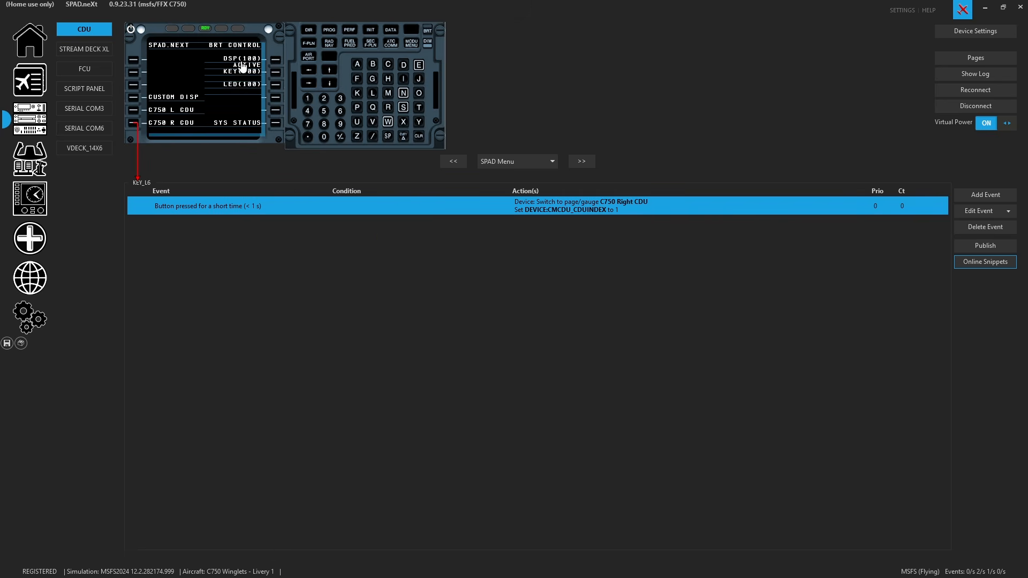
Inspect the events assigned to the CDU's L5 and L6 keys, and show the System Status page.
{"action": "left_click", "coordinate": [133, 123]}
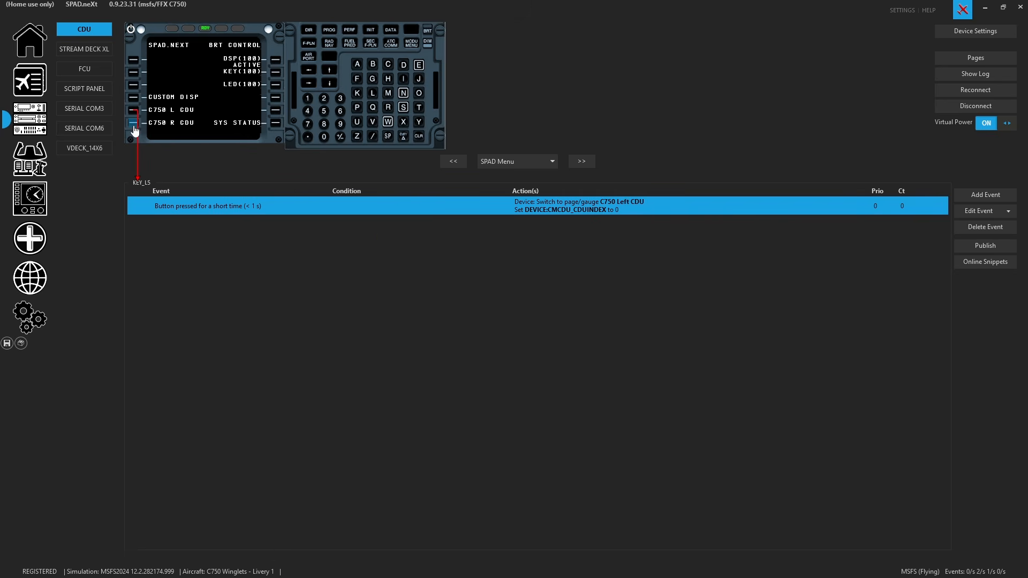
{"action": "left_click", "coordinate": [137, 124]}
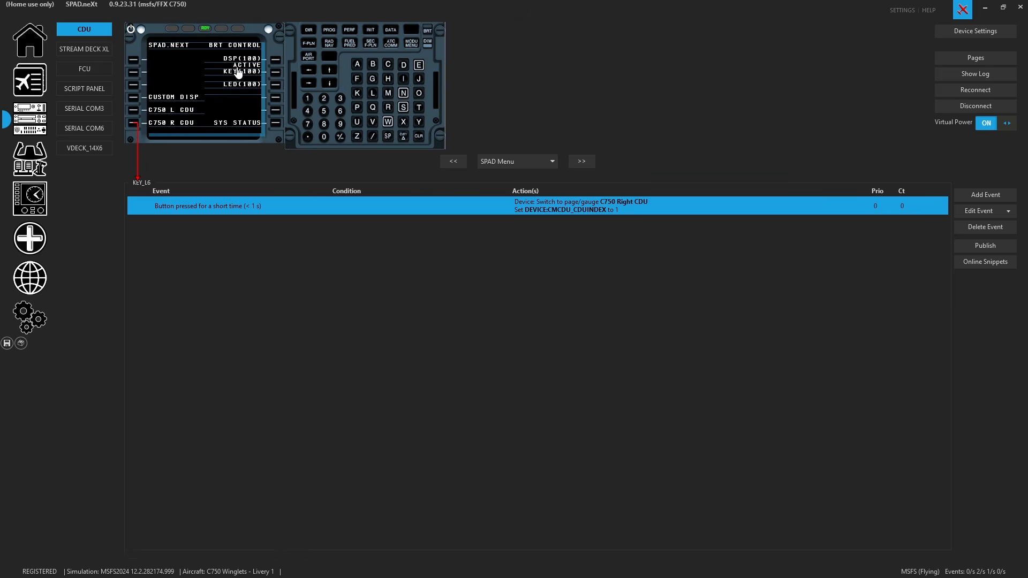
{"action": "left_click", "coordinate": [134, 61]}
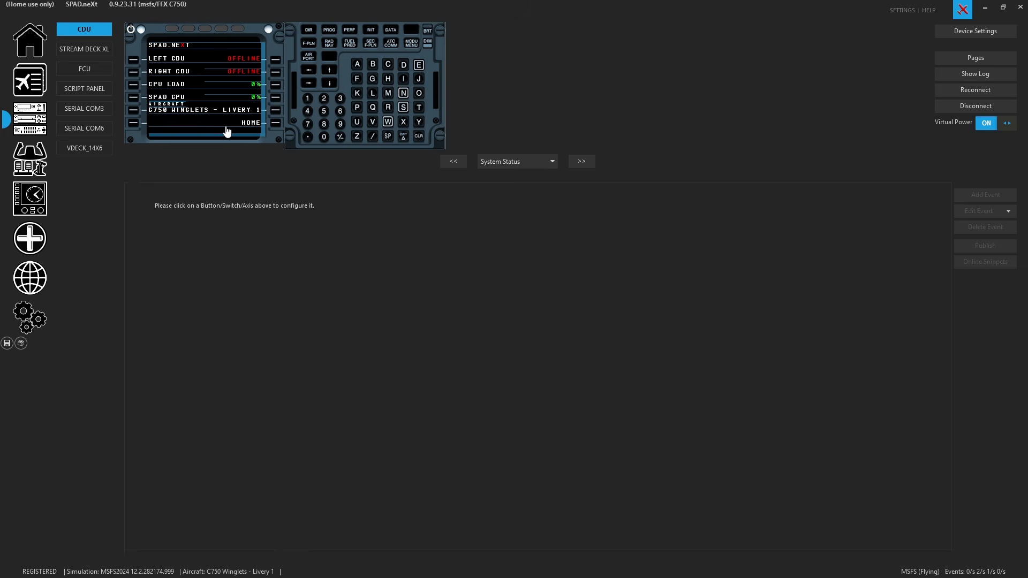
View the Stream Deck XL Config page, and open the MSFS application settings to check the FlyByWire SimBridge options.
{"action": "left_click", "coordinate": [90, 51]}
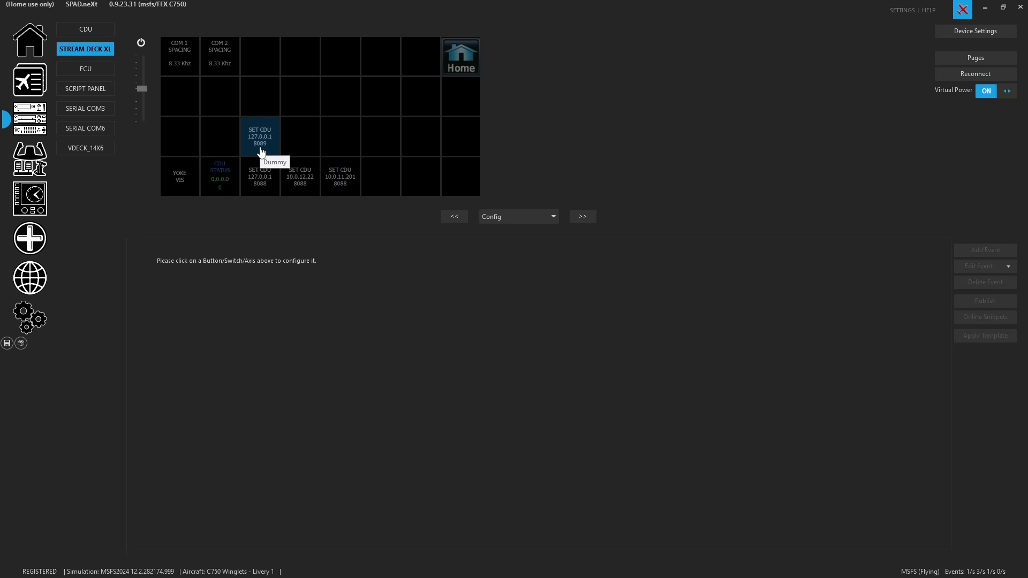
{"action": "left_click", "coordinate": [23, 324]}
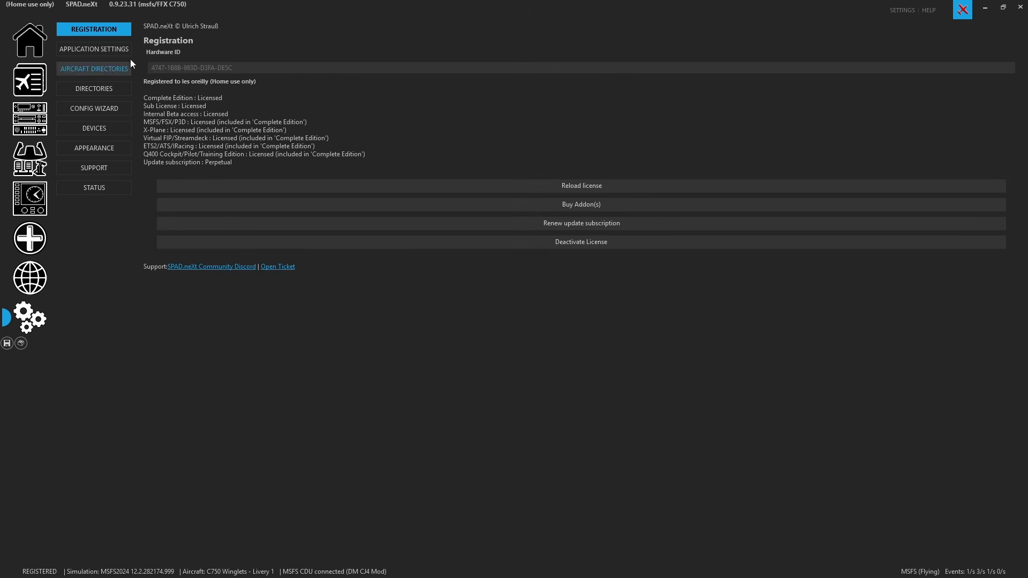
{"action": "left_click", "coordinate": [108, 49]}
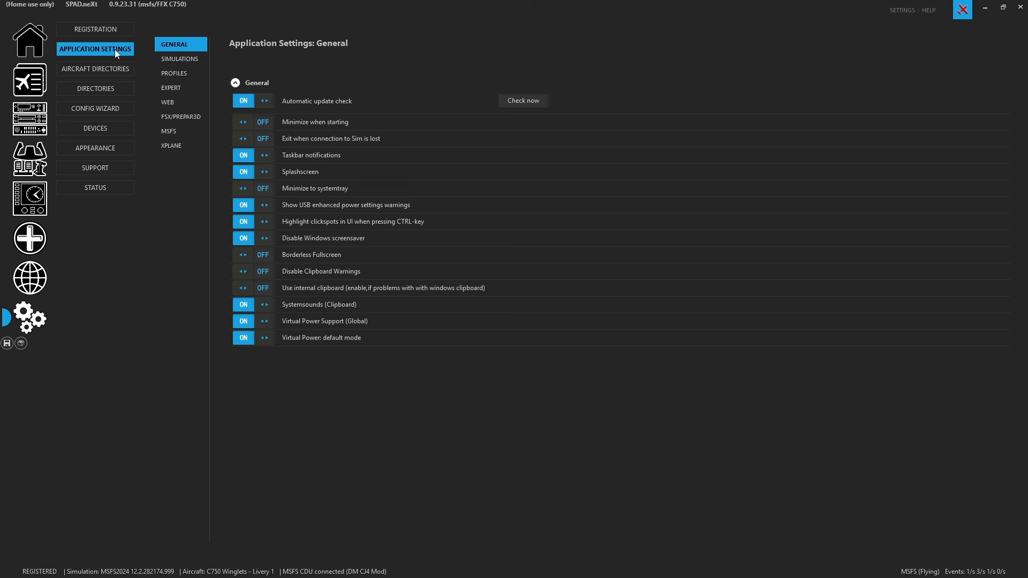
{"action": "left_click", "coordinate": [179, 133]}
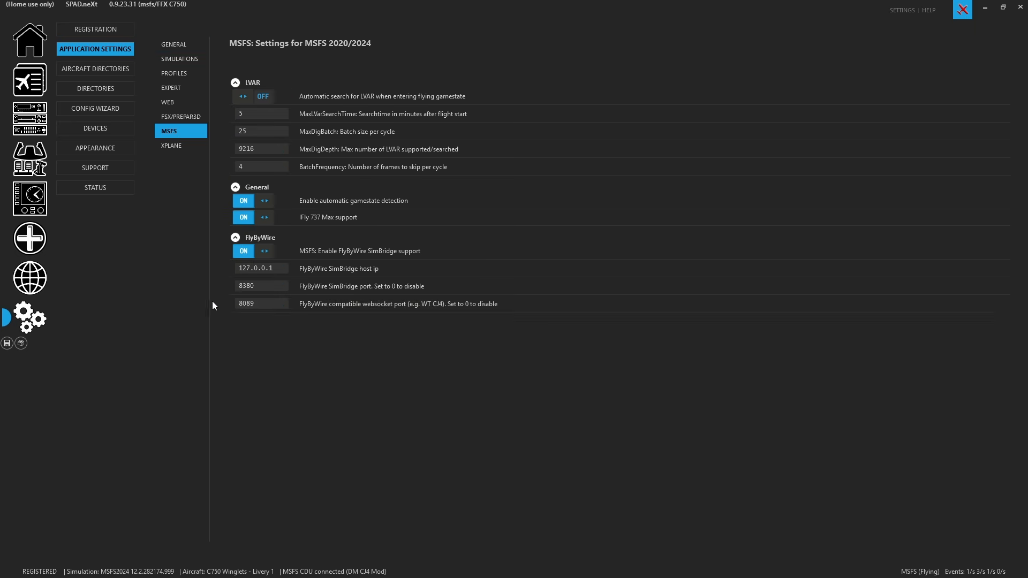
Point out the FlyByWire compatible websocket port field, and compare the CDU's System Status page with the Stream Deck XL Config page.
{"action": "left_click", "coordinate": [261, 304]}
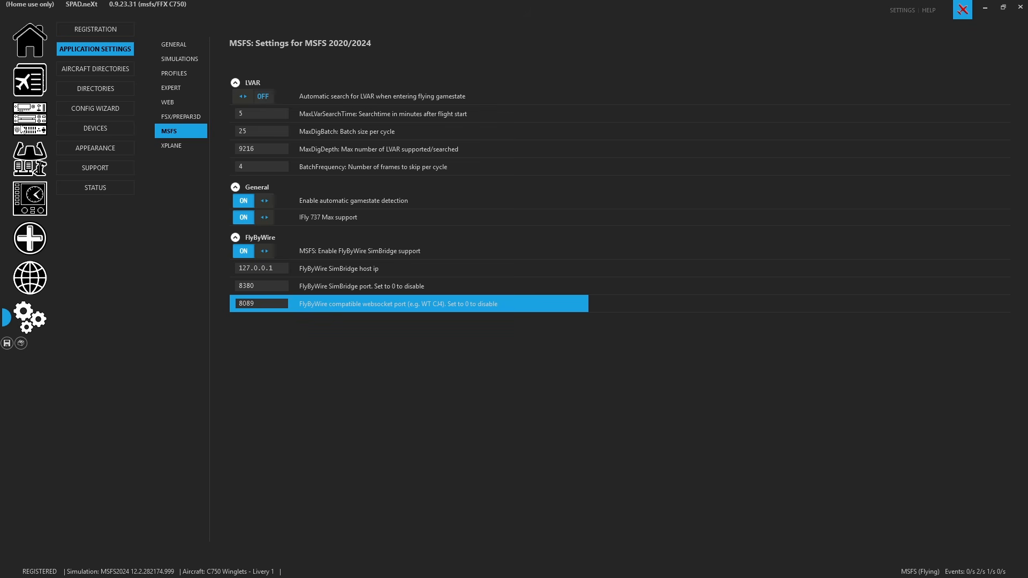
{"action": "left_click", "coordinate": [38, 127]}
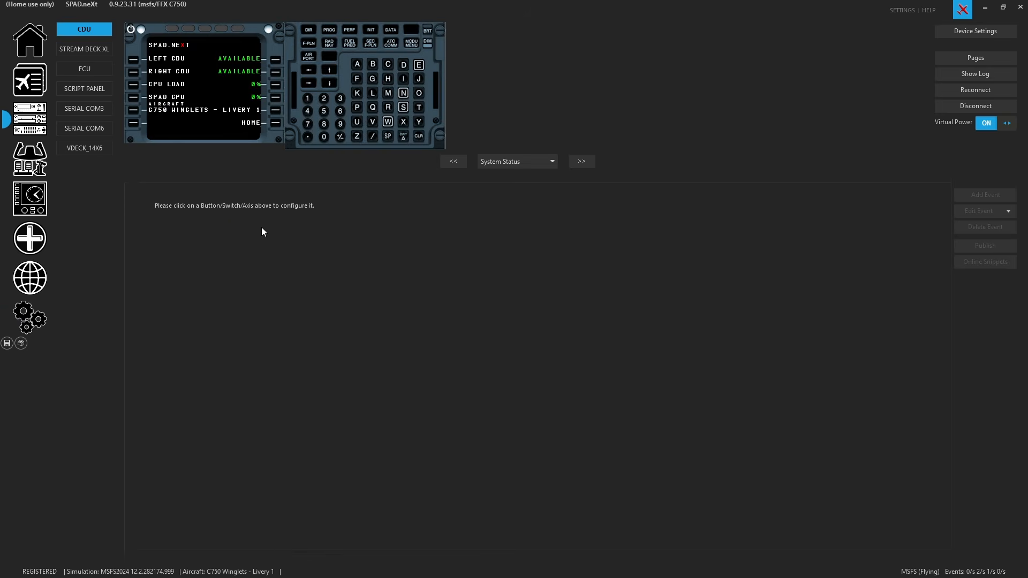
{"action": "left_click", "coordinate": [89, 49]}
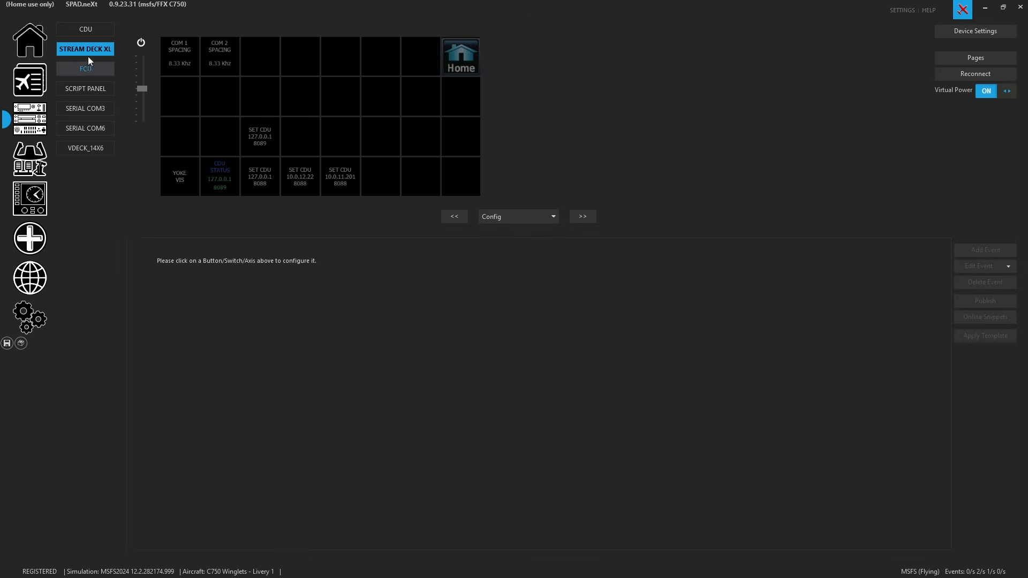
{"action": "left_click", "coordinate": [89, 30]}
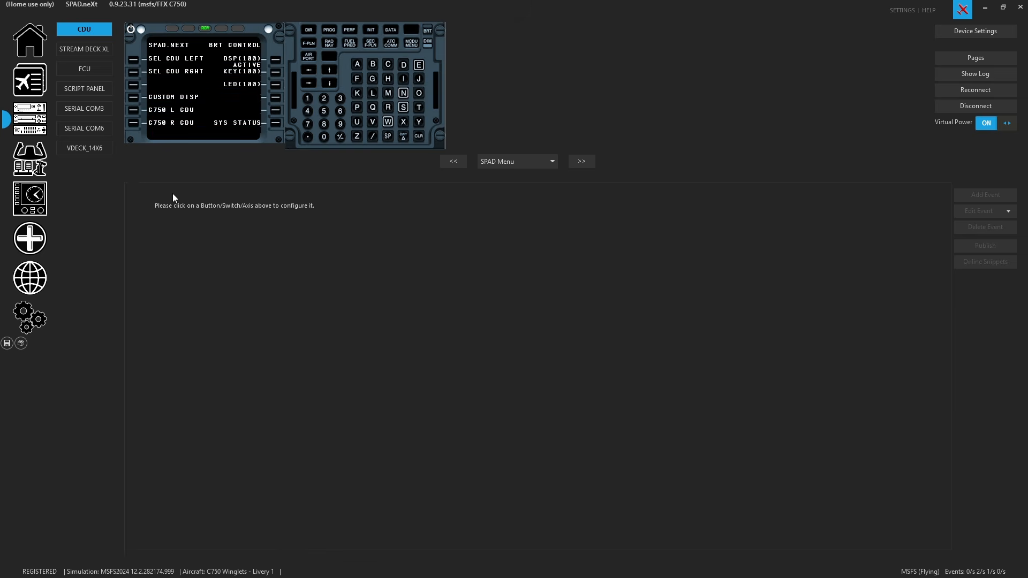
Review the CDU's page list and inspect the events assigned to the L6 key, the MCDU bar and the 1, G and F keys.
{"action": "left_click", "coordinate": [552, 164]}
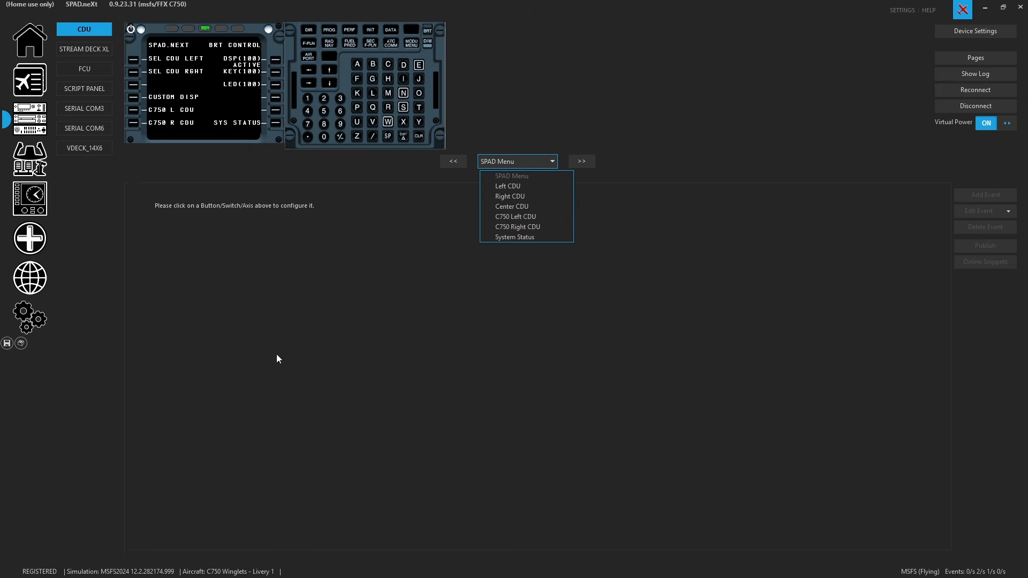
{"action": "left_click", "coordinate": [324, 362]}
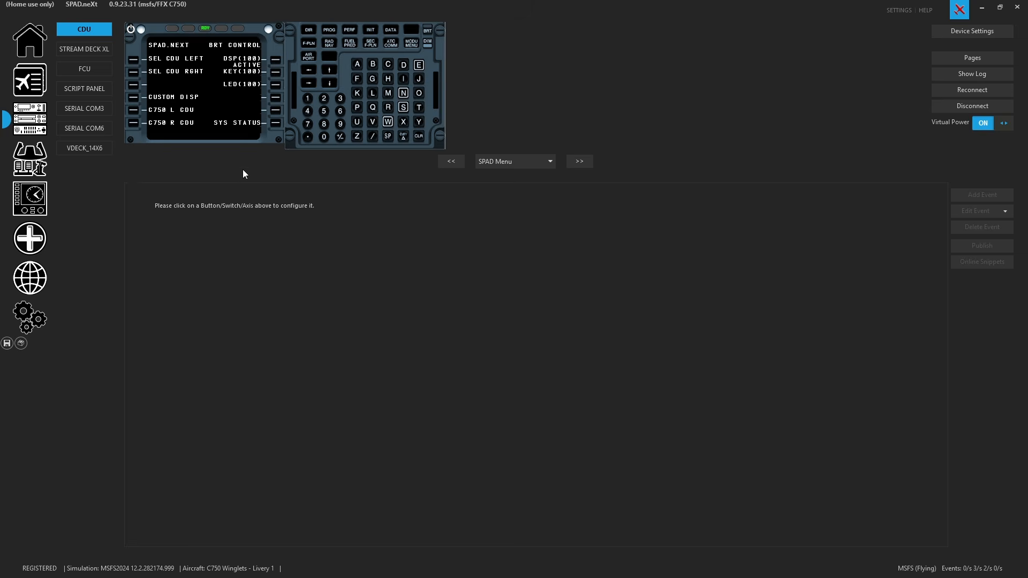
{"action": "left_click", "coordinate": [133, 124]}
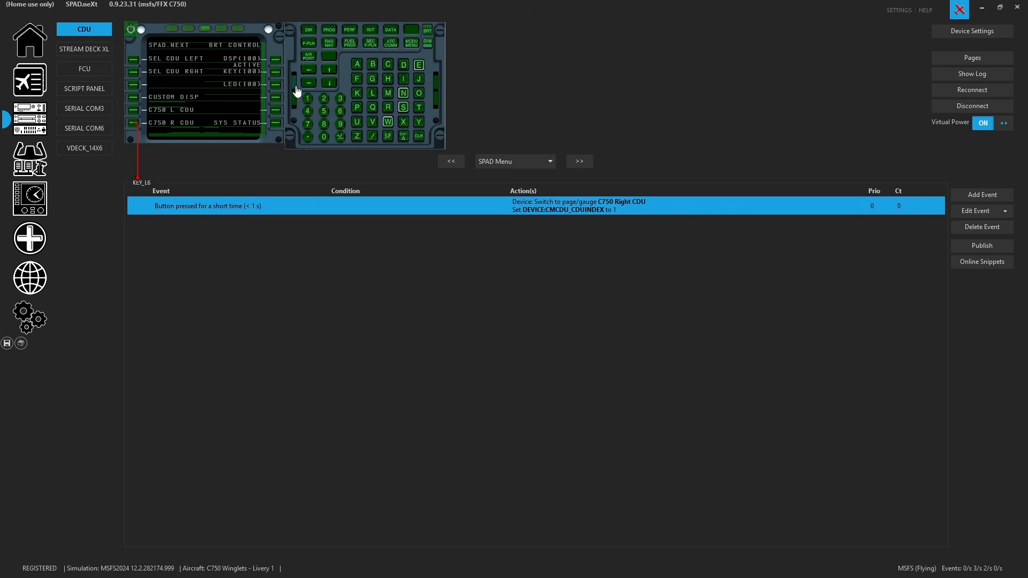
{"action": "left_click", "coordinate": [222, 29]}
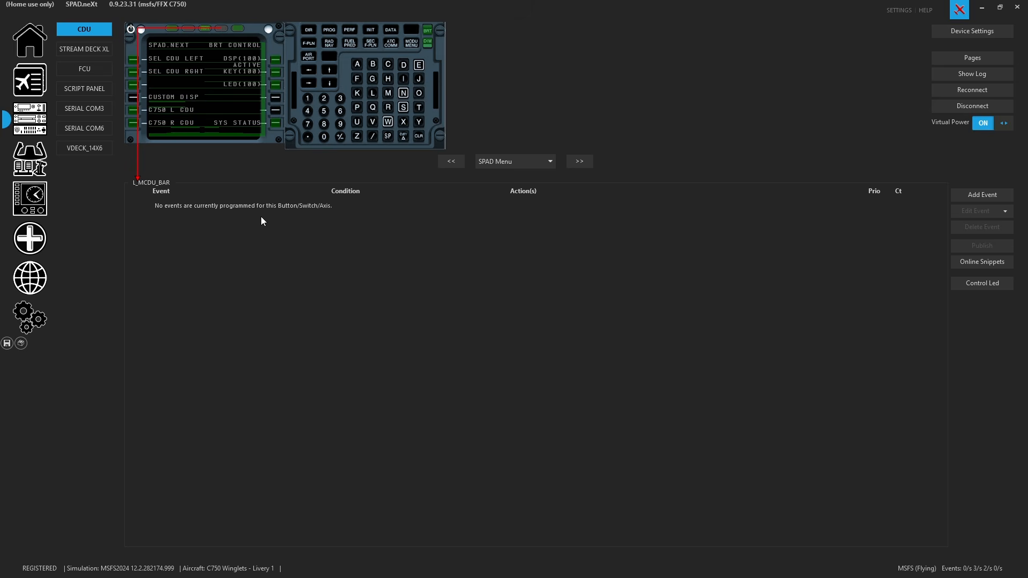
{"action": "left_click", "coordinate": [306, 101]}
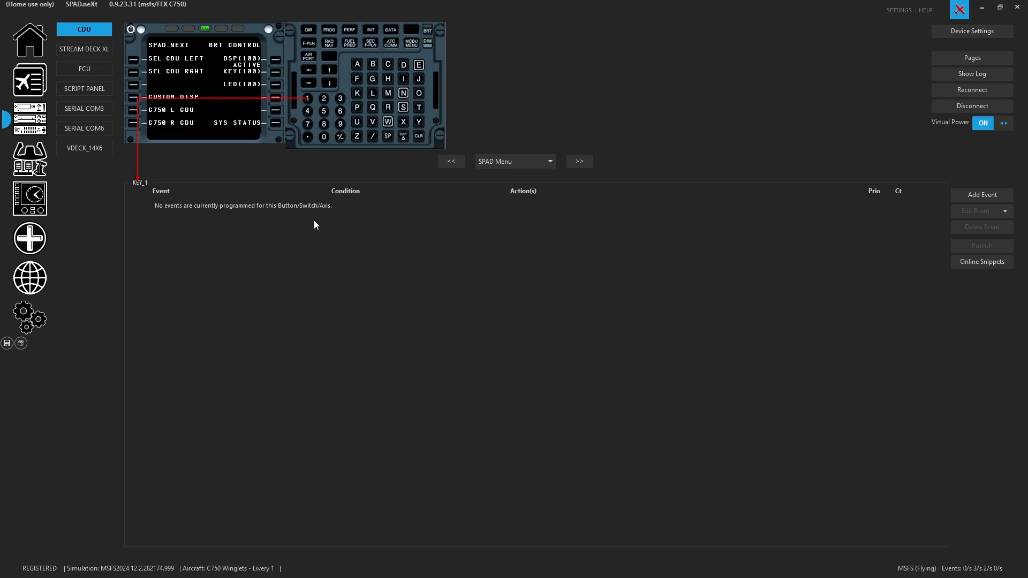
{"action": "left_click", "coordinate": [372, 79]}
{"action": "left_click", "coordinate": [354, 83]}
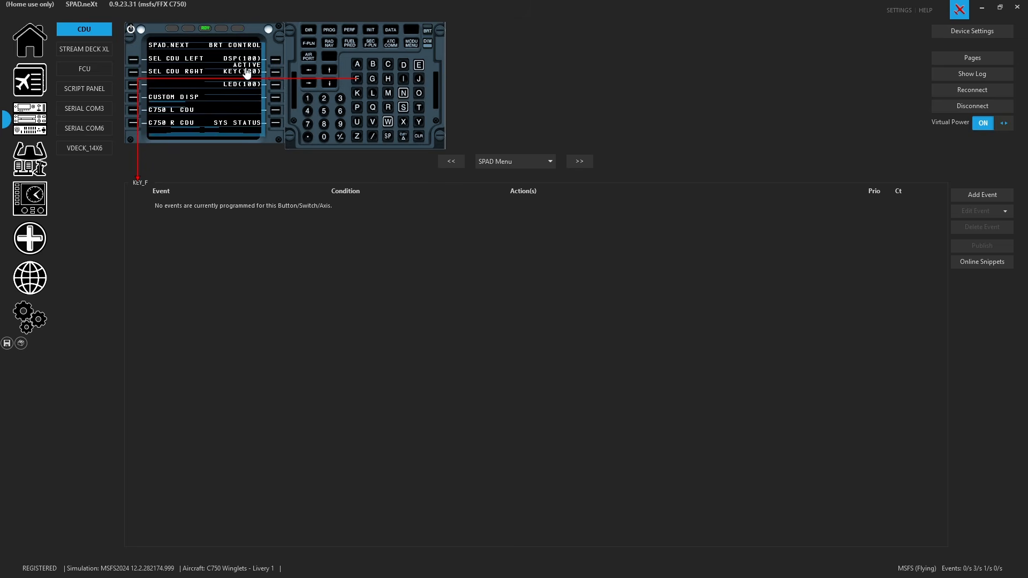
Inspect the brightness events assigned to the CDU's R1, R2 and R3 keys, and check the BRT key.
{"action": "left_click", "coordinate": [273, 59]}
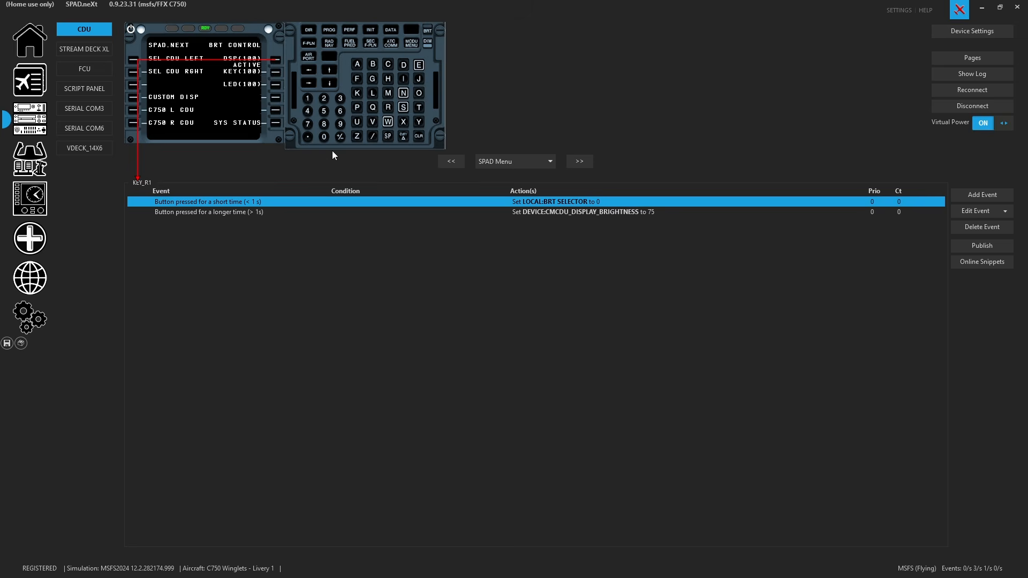
{"action": "left_click", "coordinate": [275, 71]}
{"action": "left_click", "coordinate": [276, 85]}
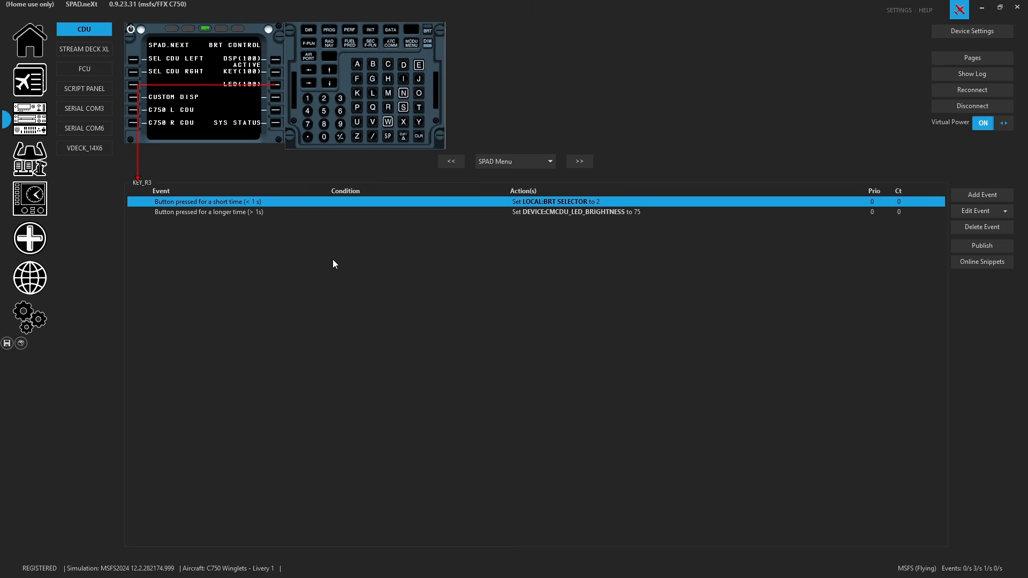
{"action": "left_click", "coordinate": [276, 72]}
{"action": "left_click", "coordinate": [275, 86]}
{"action": "left_click", "coordinate": [427, 31]}
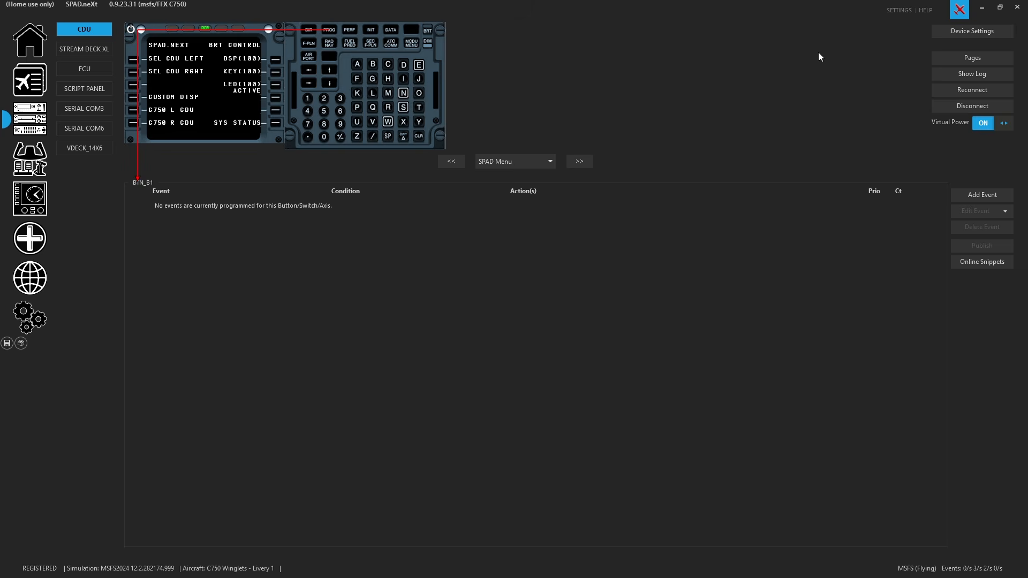
Examine the WinWing CDU's profile-level colour map settings, including the choices for ColorMap WHITE, and cancel without saving.
{"action": "left_click", "coordinate": [956, 31]}
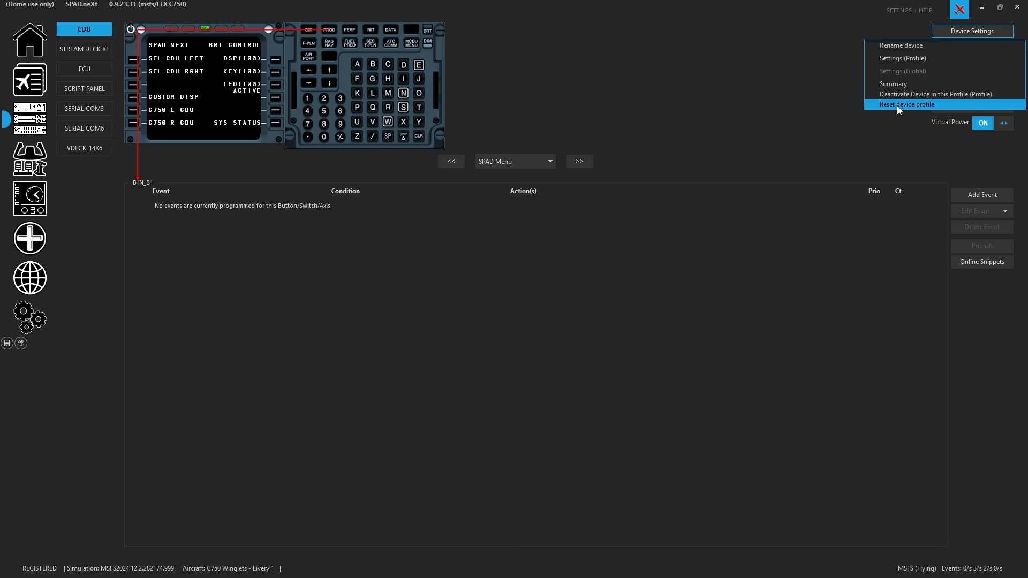
{"action": "left_click", "coordinate": [894, 60]}
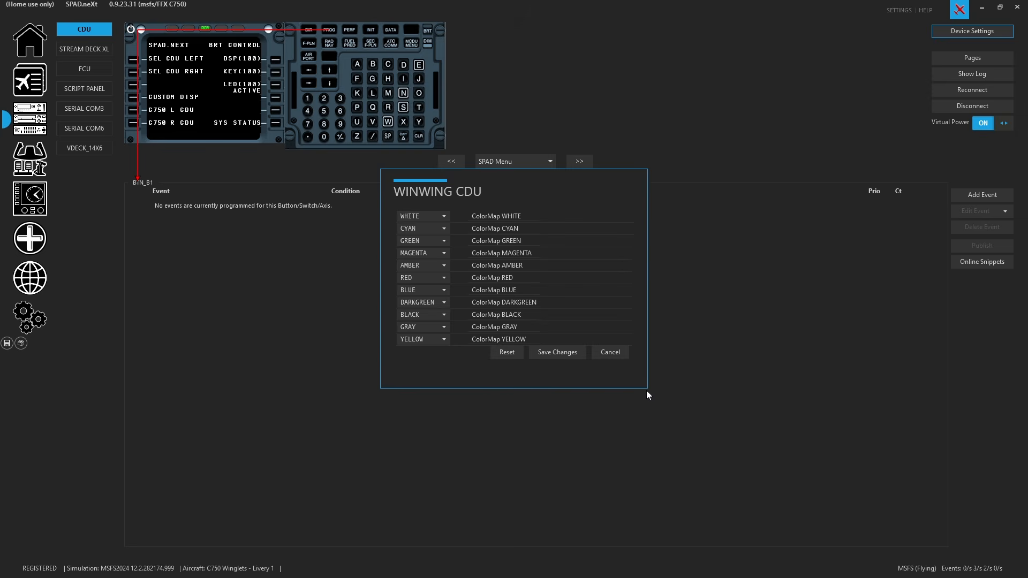
{"action": "left_click_drag", "start_coordinate": [648, 389], "coordinate": [680, 461]}
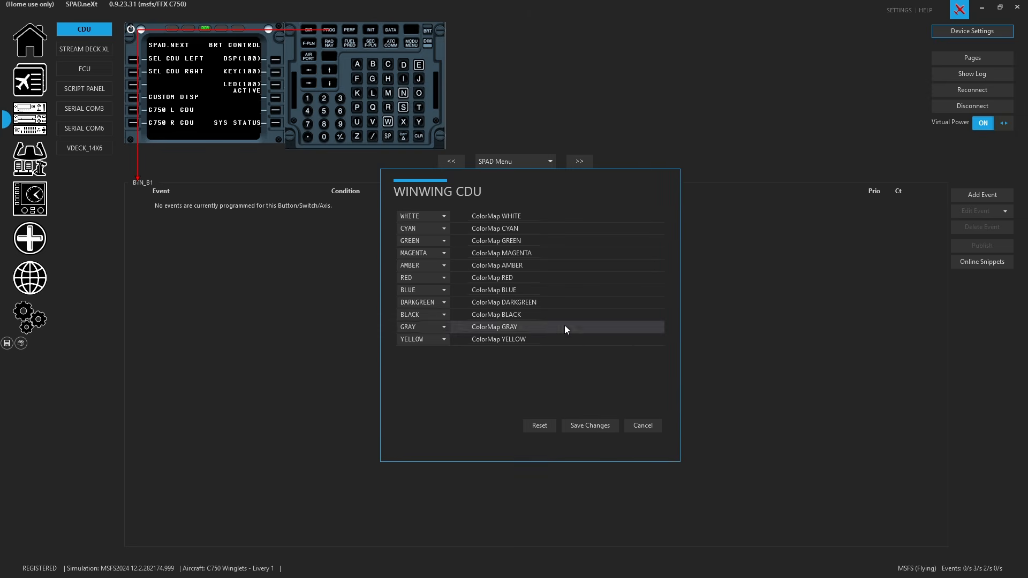
{"action": "left_click", "coordinate": [448, 216]}
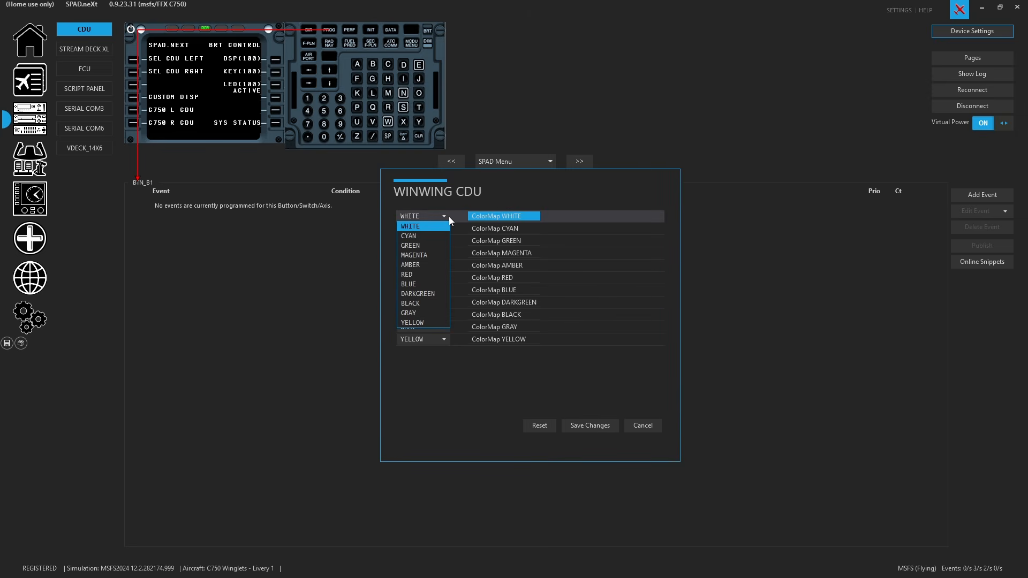
{"action": "left_click", "coordinate": [560, 189]}
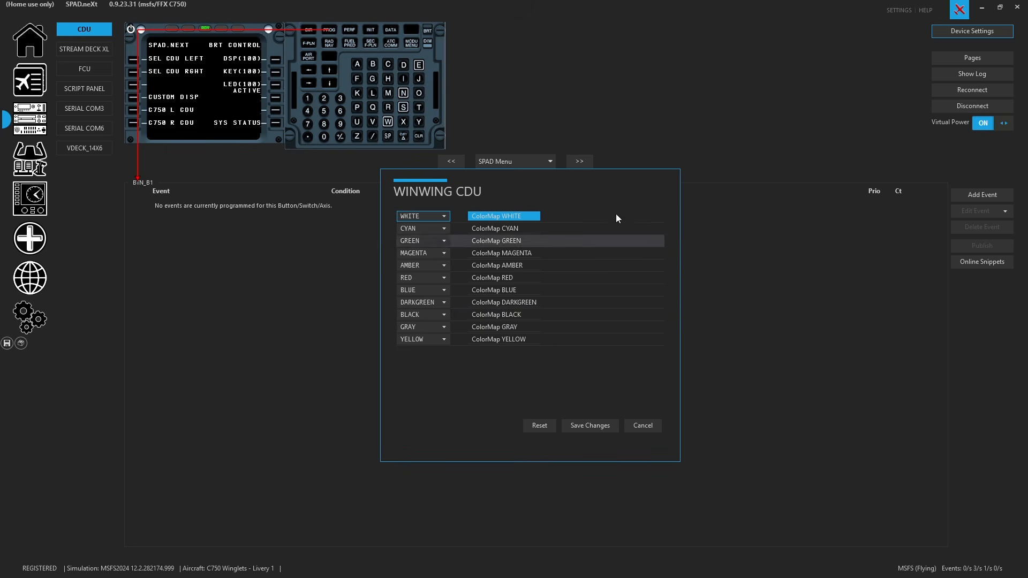
{"action": "left_click", "coordinate": [654, 429]}
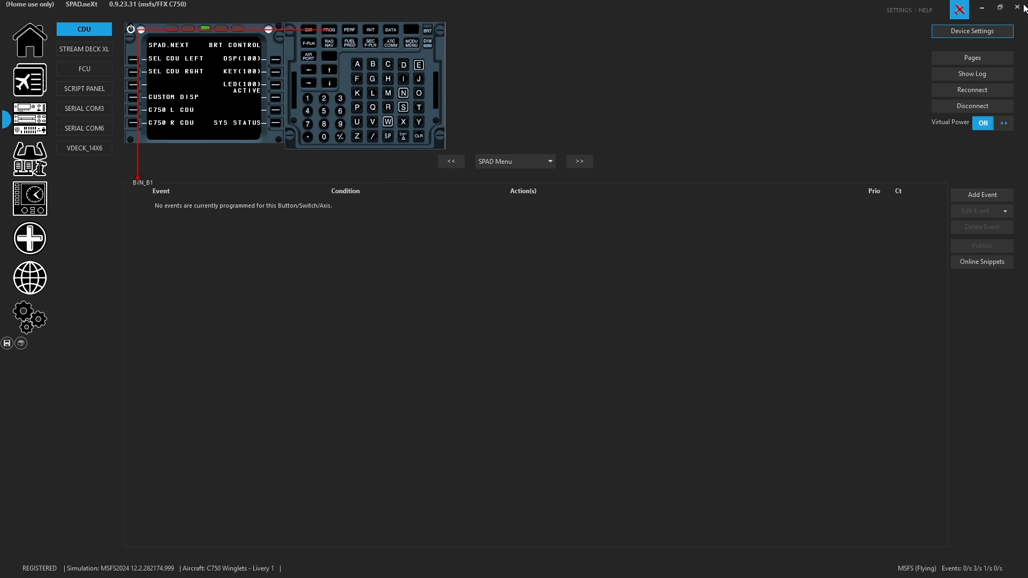
View the reordering options for the CDU's pages with System Status selected, and cancel without changing the order.
{"action": "left_click", "coordinate": [962, 31]}
{"action": "left_click", "coordinate": [782, 63]}
{"action": "left_click", "coordinate": [972, 57]}
{"action": "left_click", "coordinate": [966, 102]}
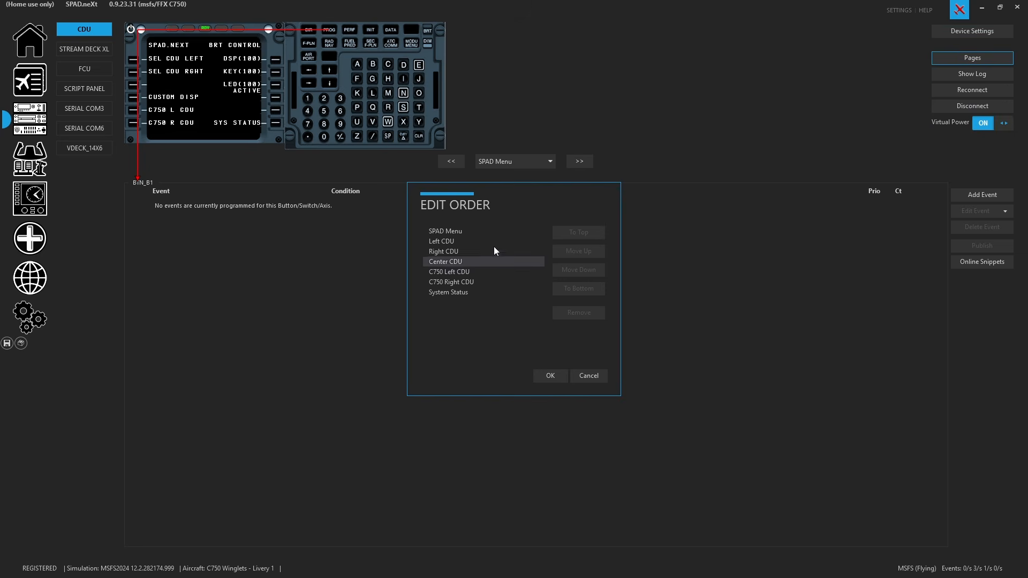
{"action": "left_click", "coordinate": [455, 293]}
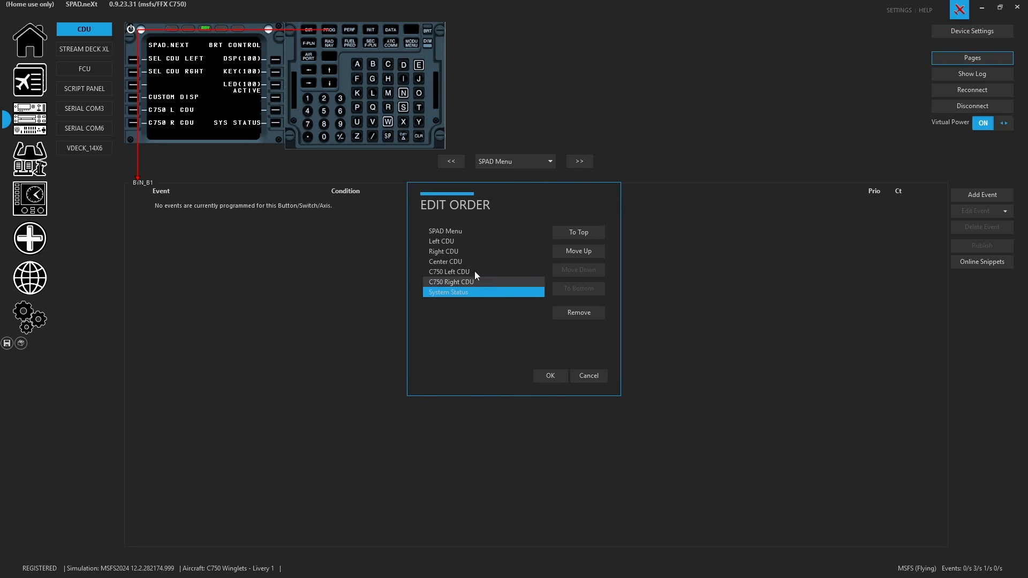
{"action": "left_click", "coordinate": [592, 375]}
Examine the page management commands for SPAD Menu and Left CDU, including Mark as default page, and return to SPAD Menu.
{"action": "left_click", "coordinate": [546, 164]}
{"action": "left_click", "coordinate": [952, 65]}
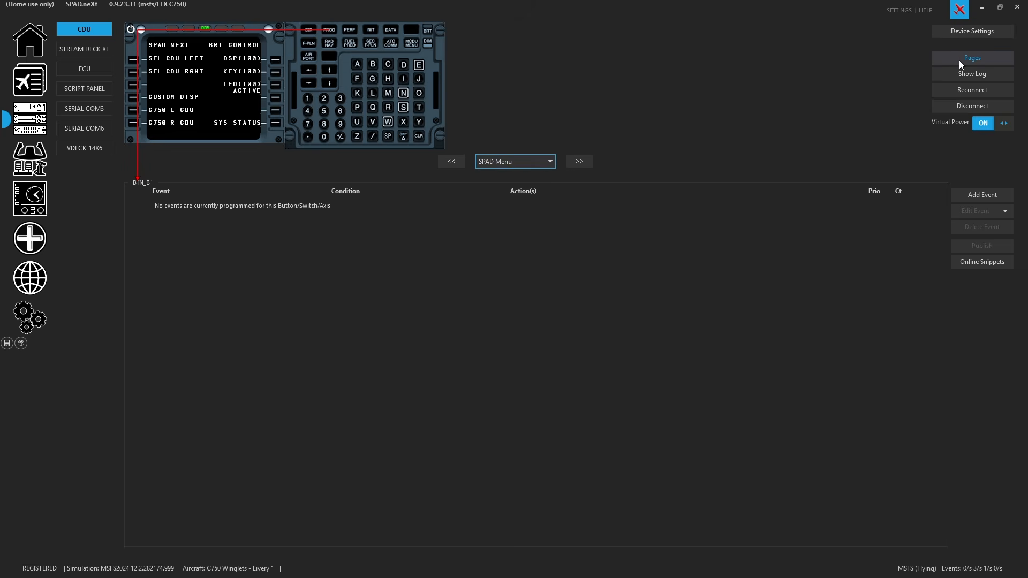
{"action": "left_click", "coordinate": [959, 56]}
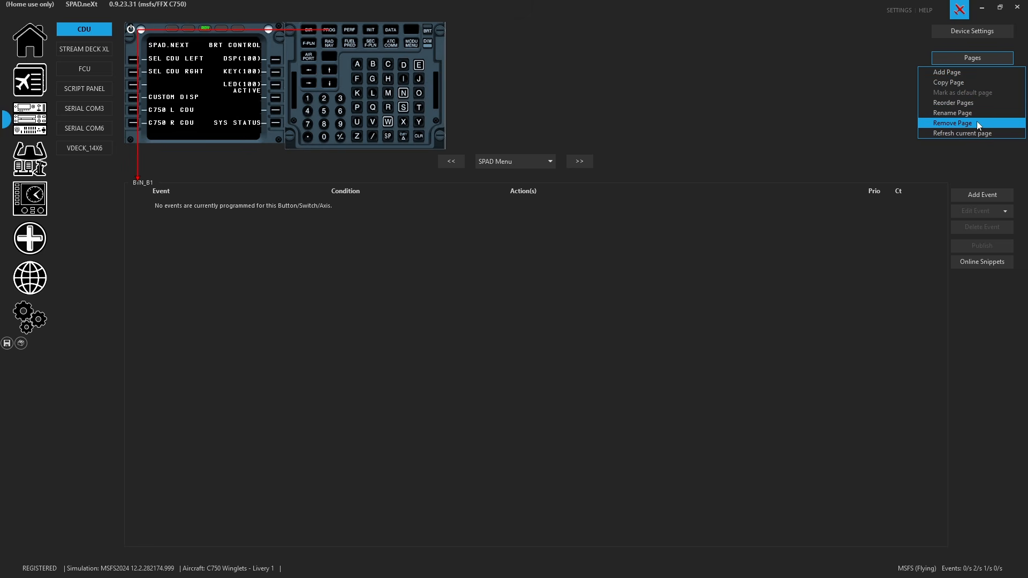
{"action": "left_click", "coordinate": [512, 160]}
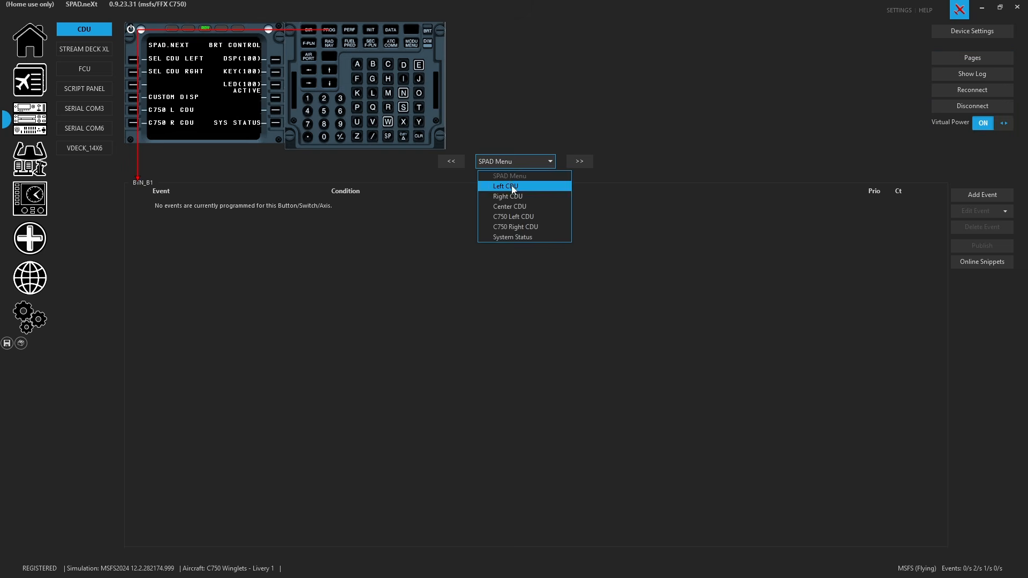
{"action": "left_click", "coordinate": [513, 186]}
{"action": "left_click", "coordinate": [985, 57]}
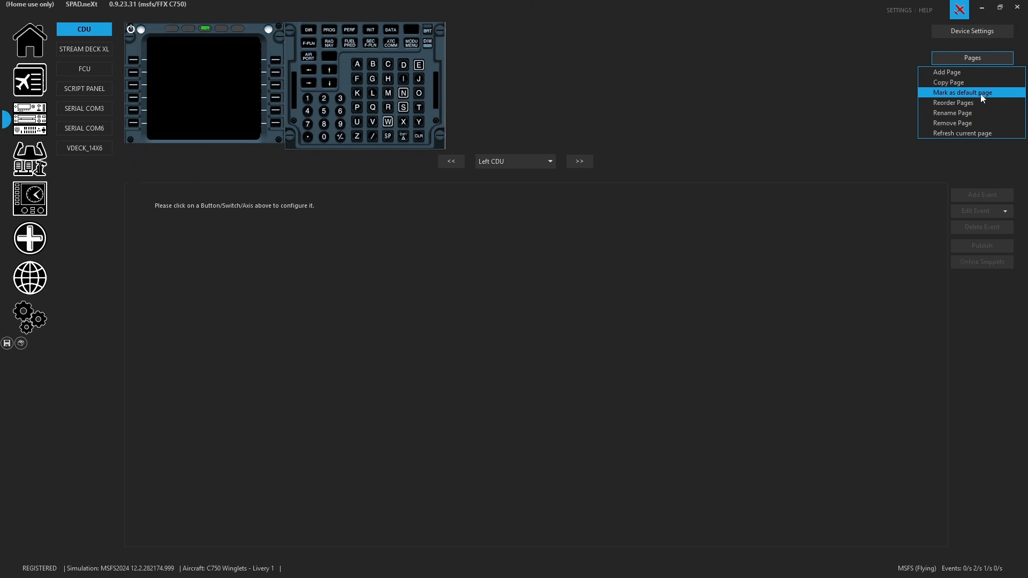
{"action": "left_click", "coordinate": [531, 163]}
{"action": "left_click", "coordinate": [522, 176]}
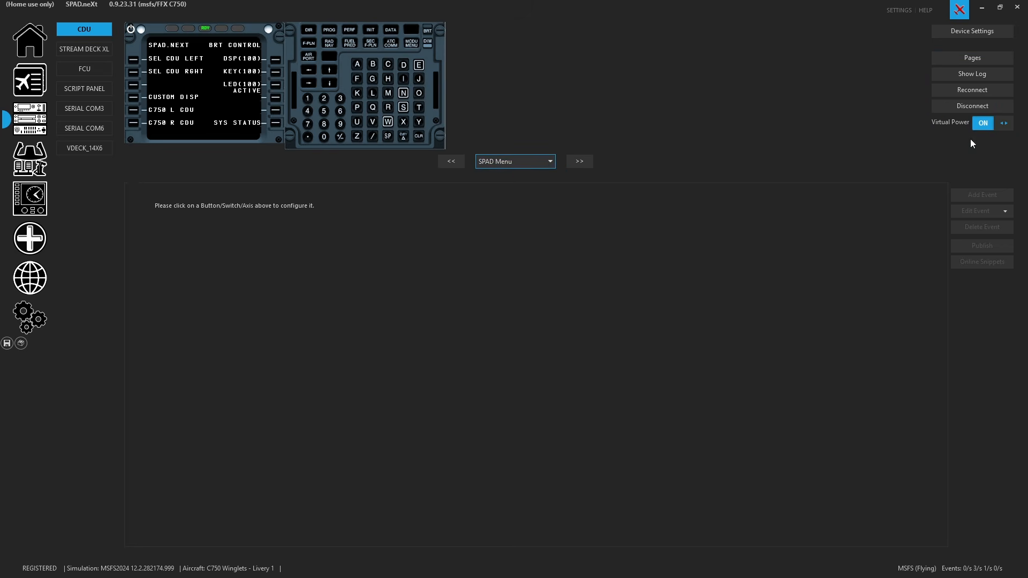
Show the CDU's power configuration events and the snippet publishing options, choosing the Complete device scope and the update of an existing snippet.
{"action": "left_click", "coordinate": [132, 33]}
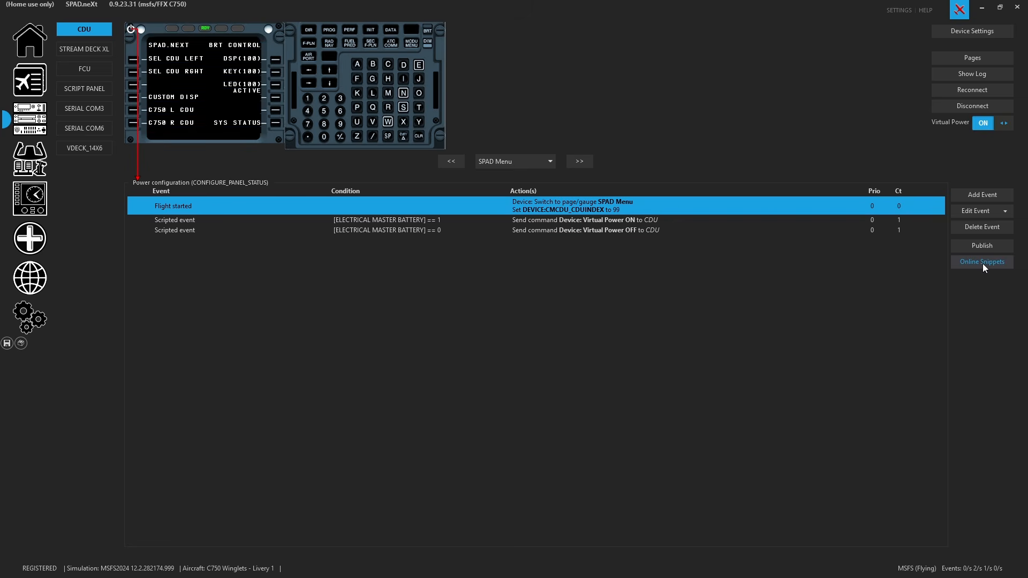
{"action": "left_click", "coordinate": [982, 247]}
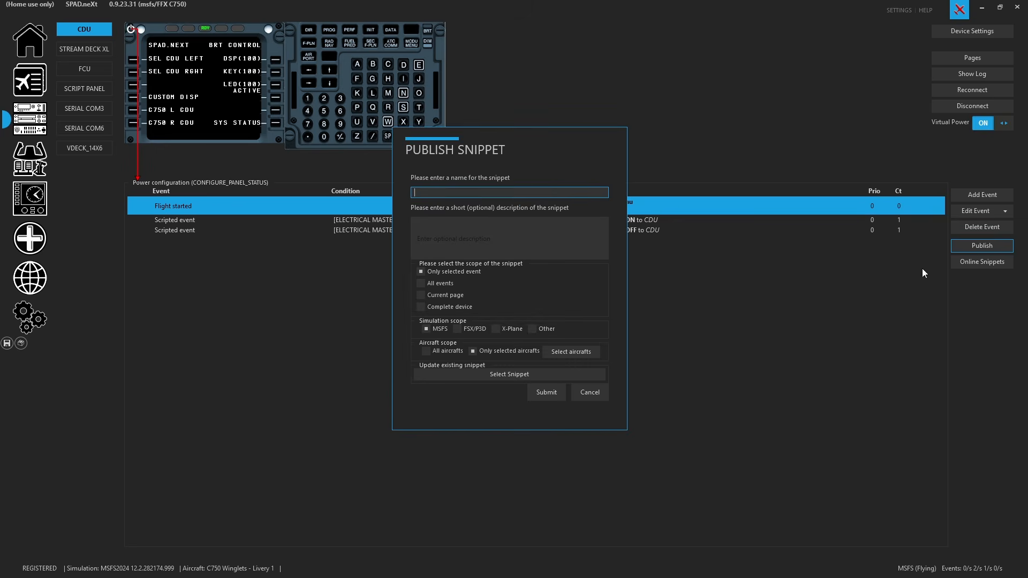
{"action": "left_click", "coordinate": [456, 306]}
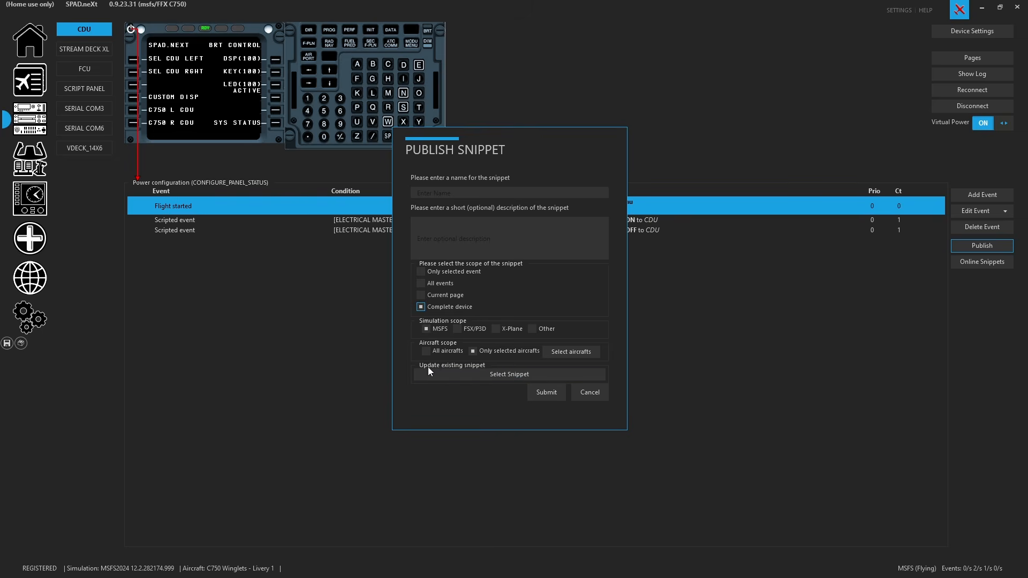
{"action": "left_click", "coordinate": [421, 271]}
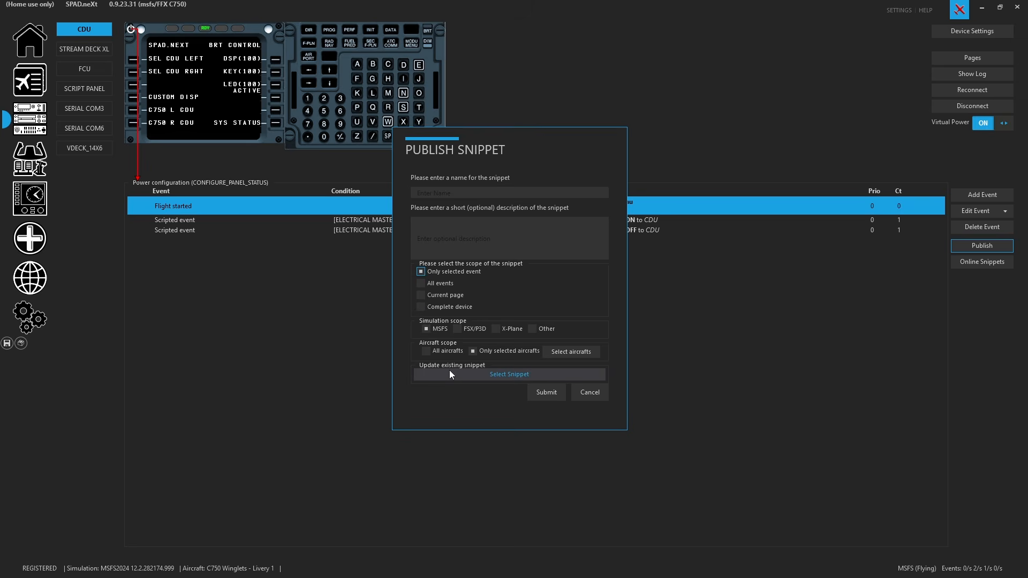
{"action": "left_click", "coordinate": [456, 308]}
{"action": "left_click", "coordinate": [532, 374]}
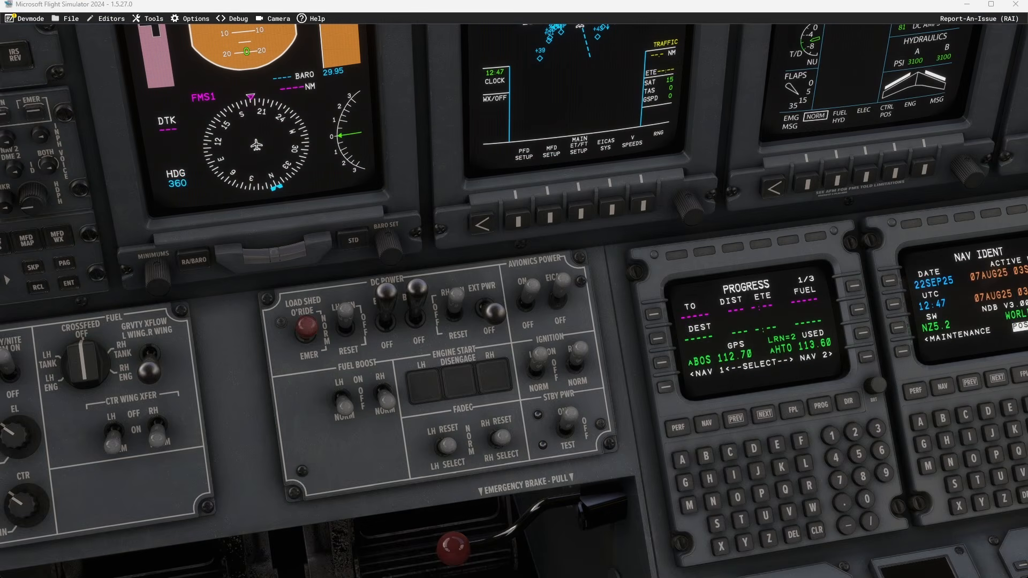
Switch to Microsoft Flight Simulator and show the aircraft in the external view from farther away.
{"action": "key", "text": "ctrl+space"}
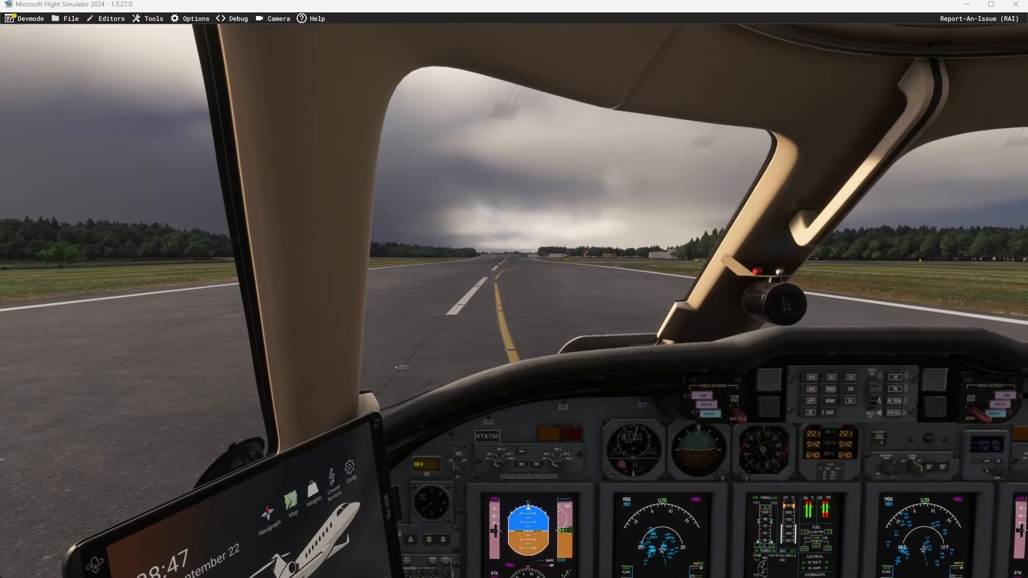
{"action": "key", "text": "End"}
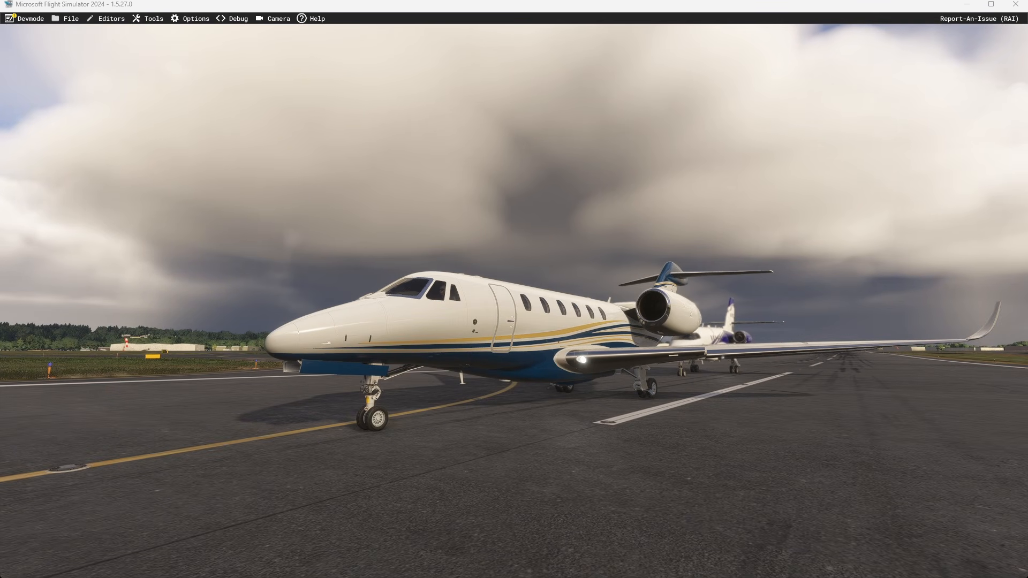
{"action": "scroll", "coordinate": [514, 289], "scroll_direction": "down", "scroll_amount": 4}
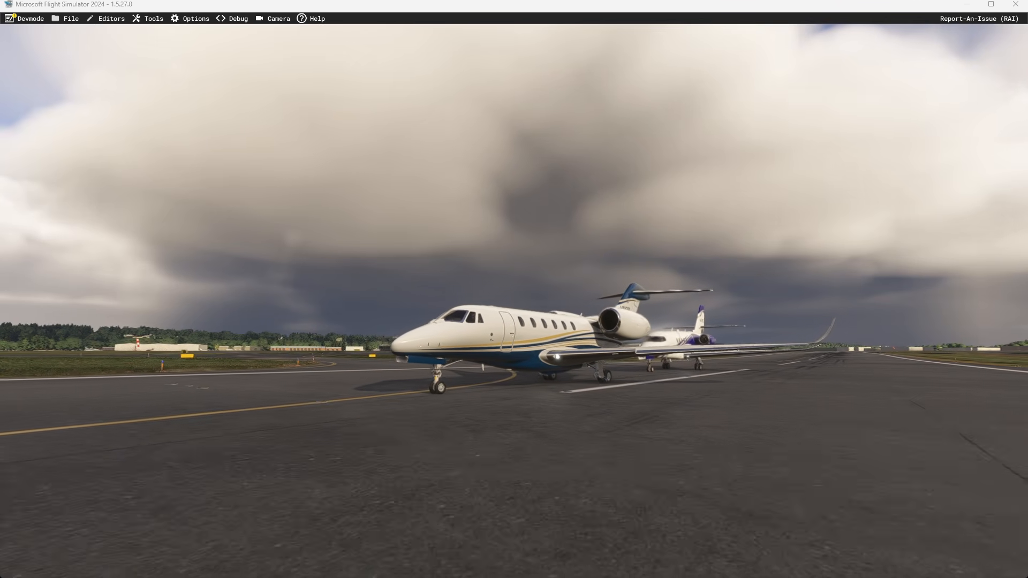